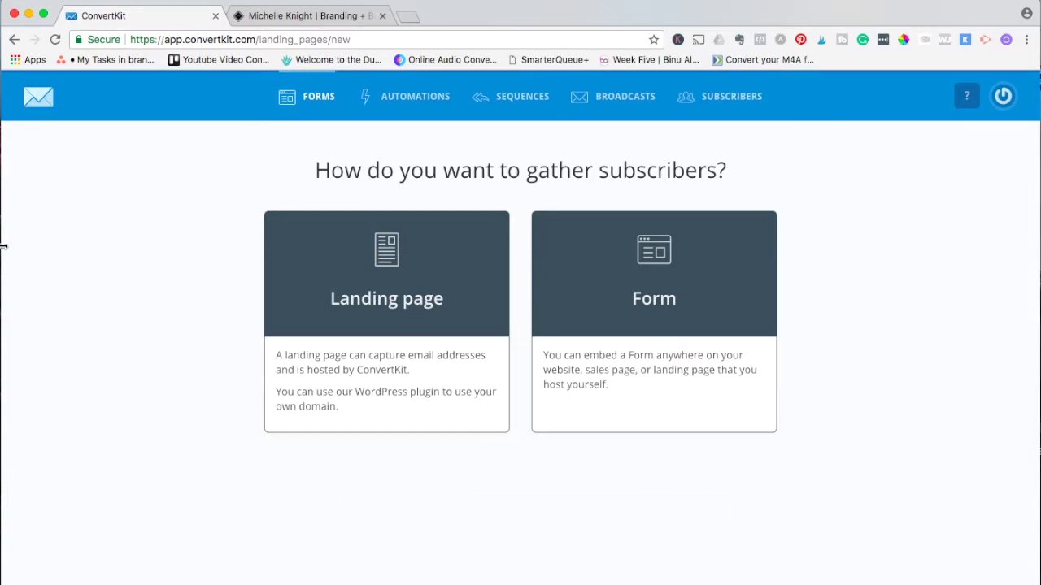
# - Create a new form in the single-row style with first name, email address and subscribe button, and open its settings
pyautogui.click(650, 293)
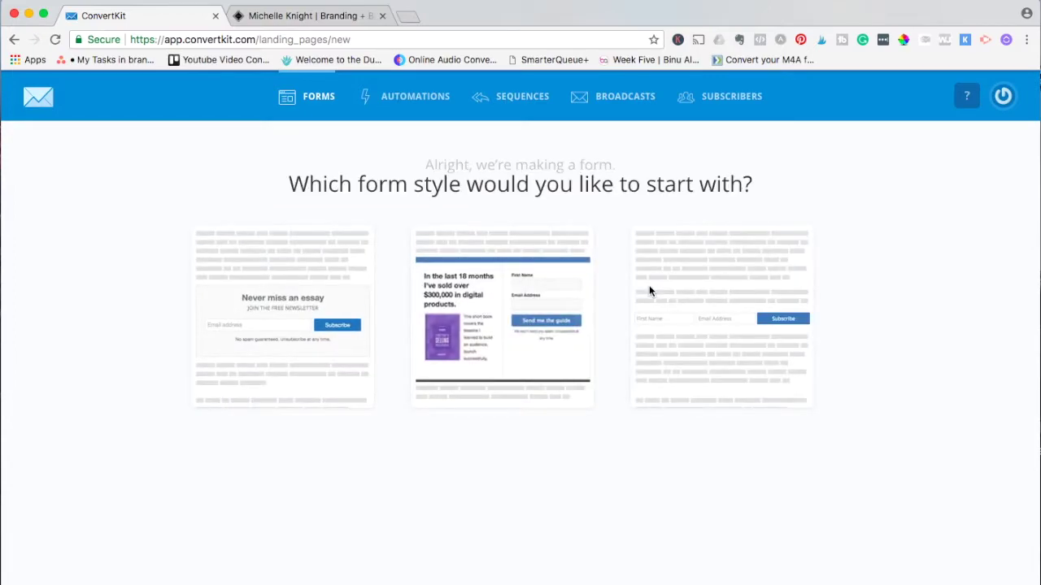
pyautogui.click(755, 358)
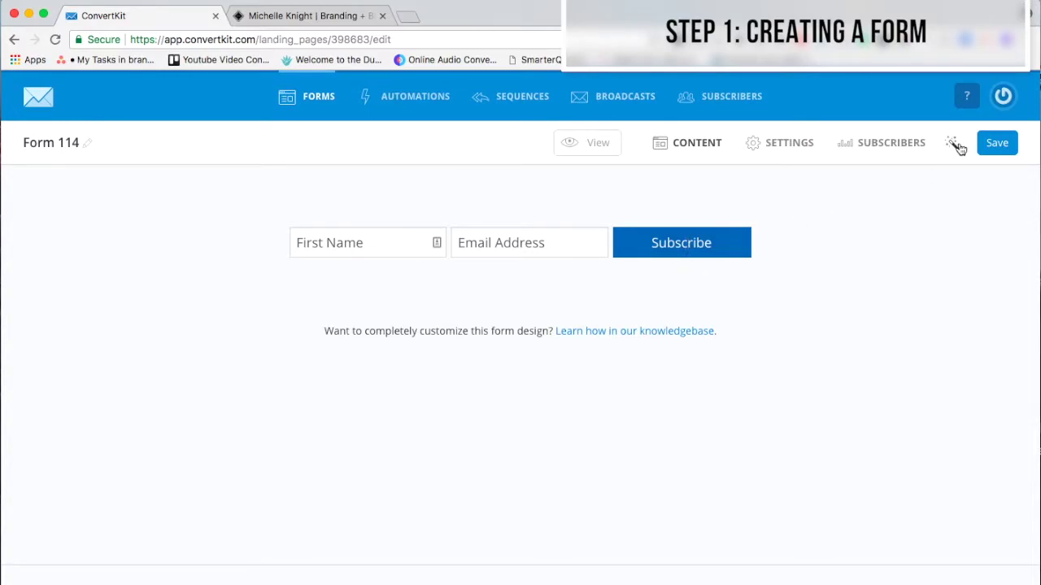
pyautogui.click(779, 149)
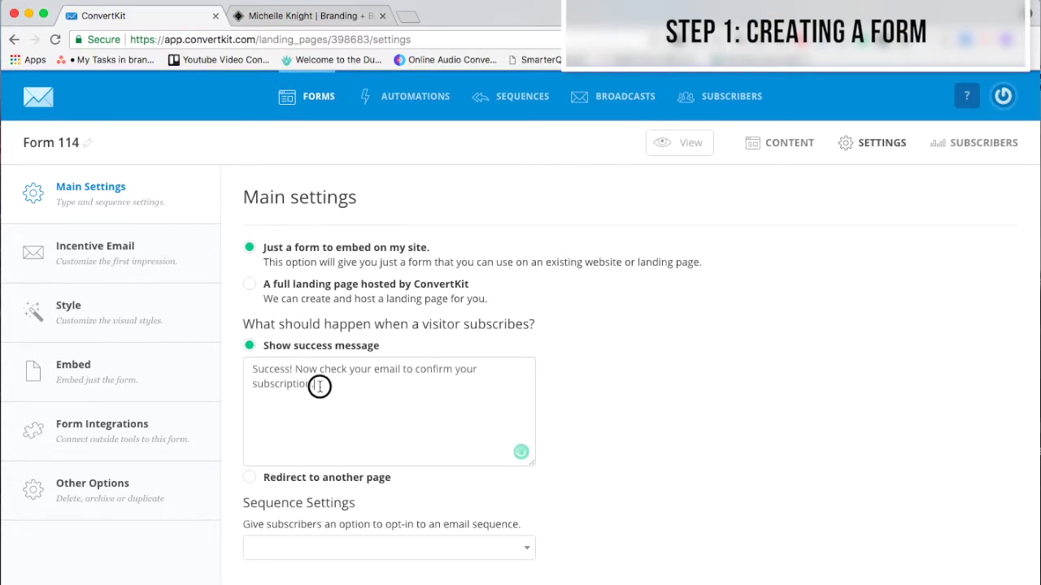
# - Change the success message to "Success! Your email is on its' way be sure to check it out after you're done exploring the site."
pyautogui.moveTo(321, 386); pyautogui.dragTo(295, 369)
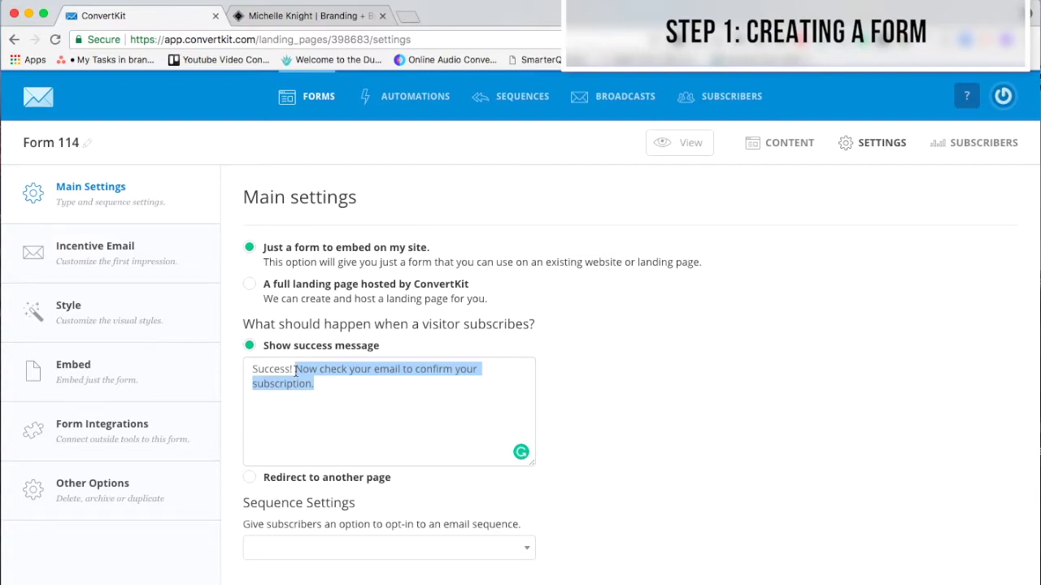
pyautogui.write('Your e')
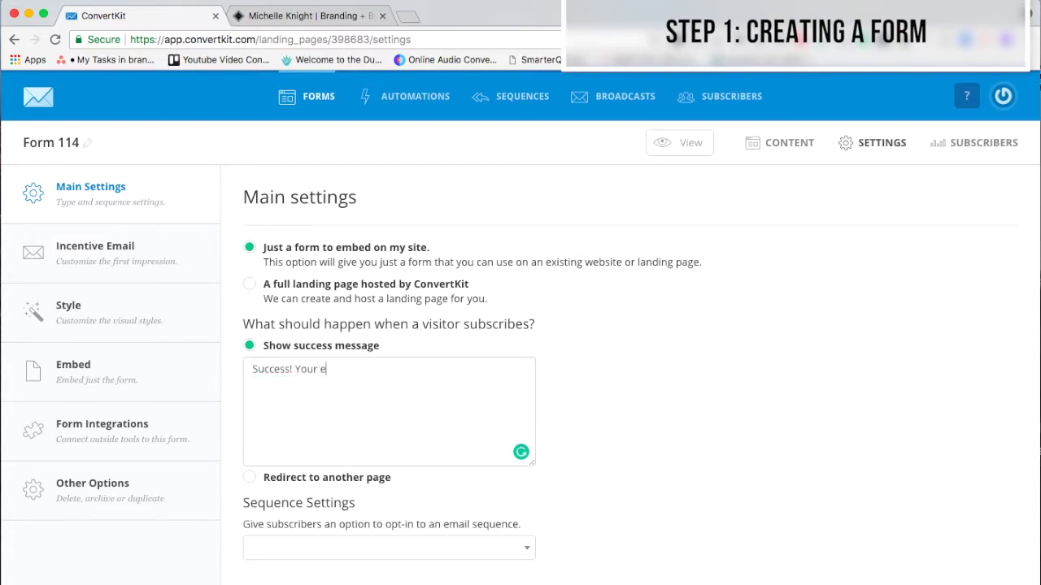
pyautogui.write("mail is on its' way be sure to")
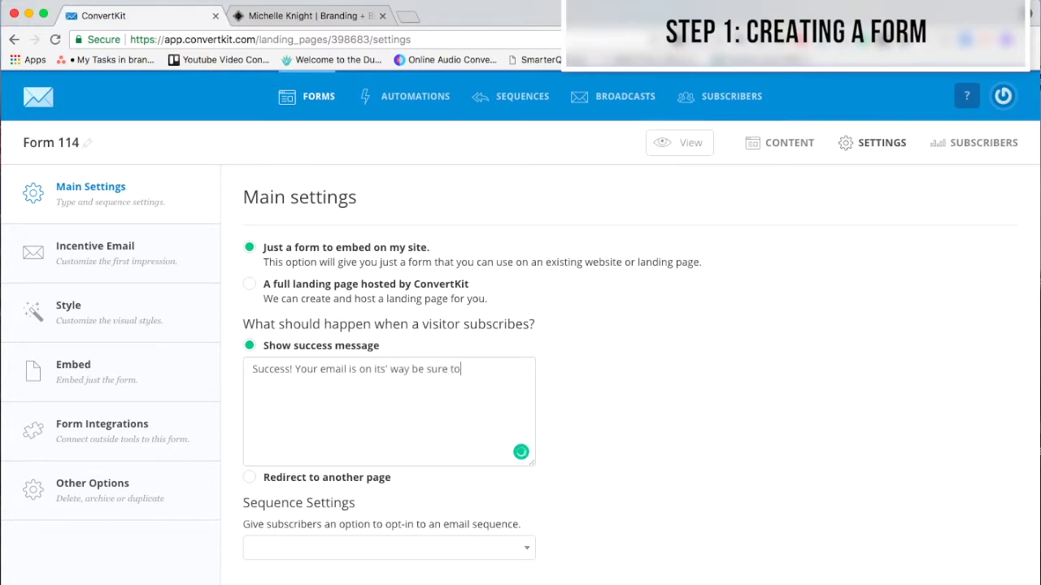
pyautogui.write(' check it out after your')
pyautogui.press('BackSpace')
pyautogui.write("'r")
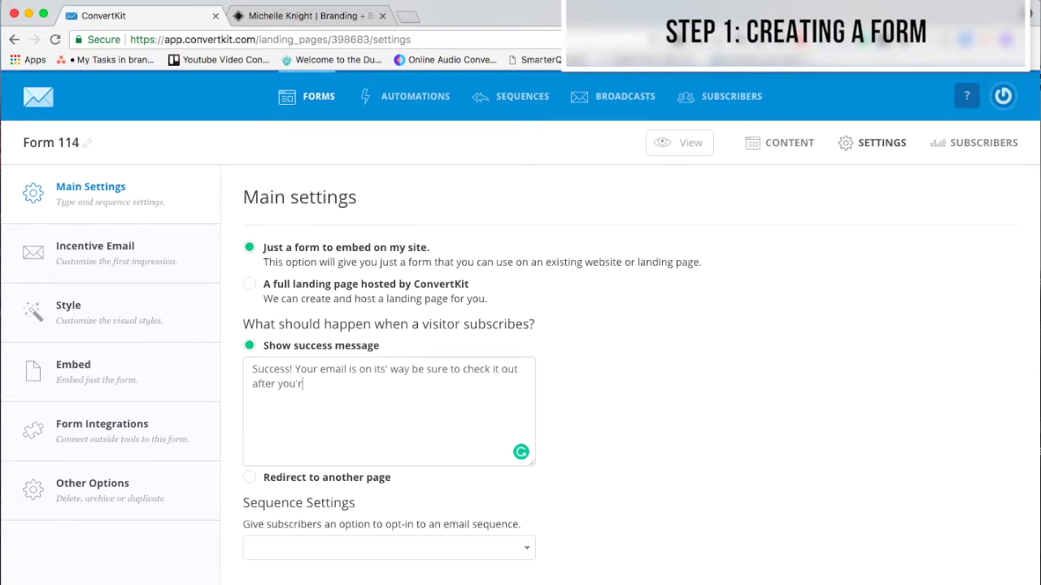
pyautogui.write('e done exploring the site.')
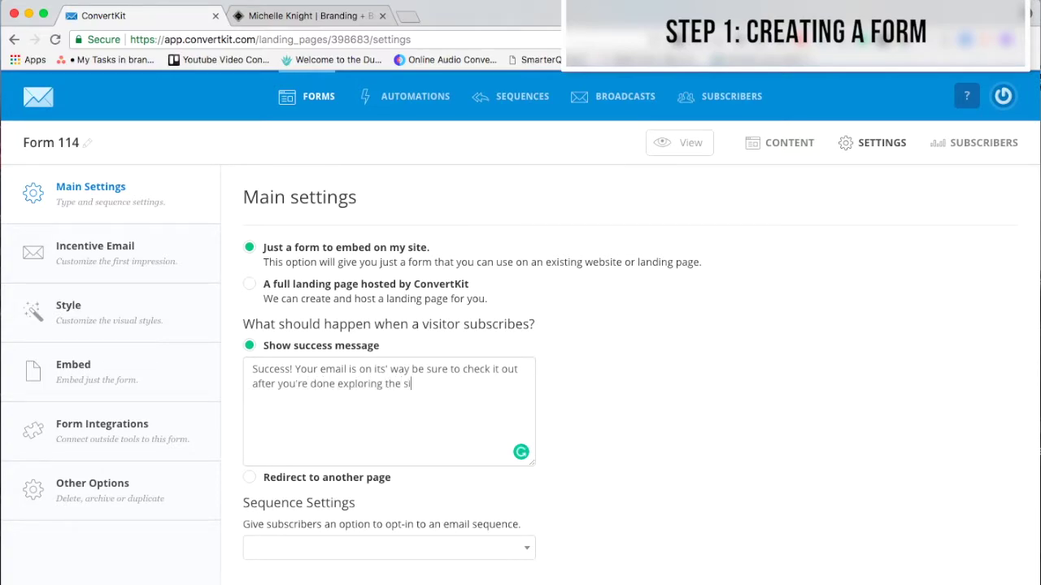
# - Correct the possessive in the success message to "its" and save the form
pyautogui.click(385, 370)
pyautogui.press('BackSpace')
pyautogui.write("'s")
pyautogui.click(436, 553)
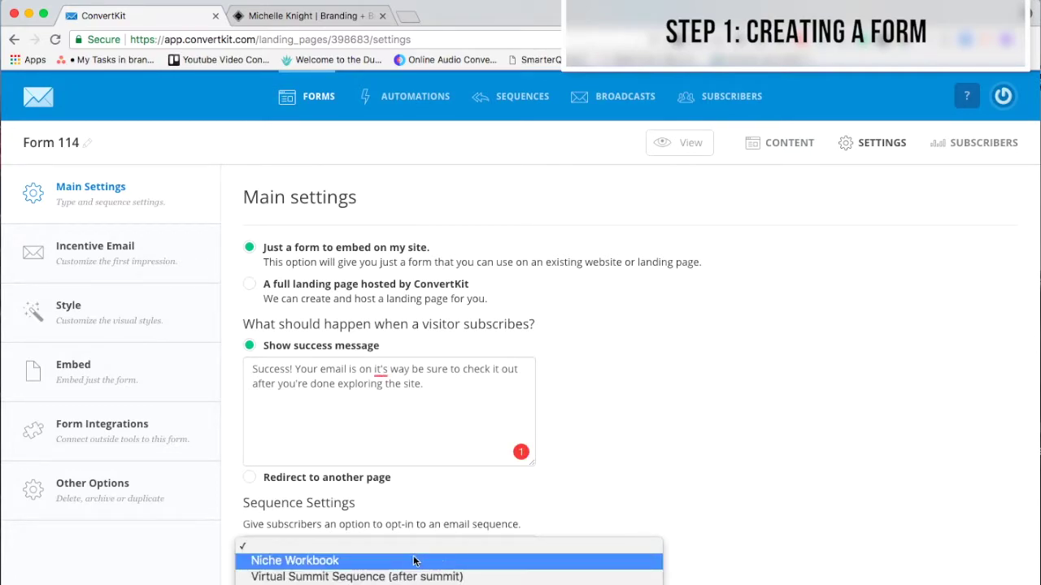
pyautogui.click(384, 370)
pyautogui.click(397, 408)
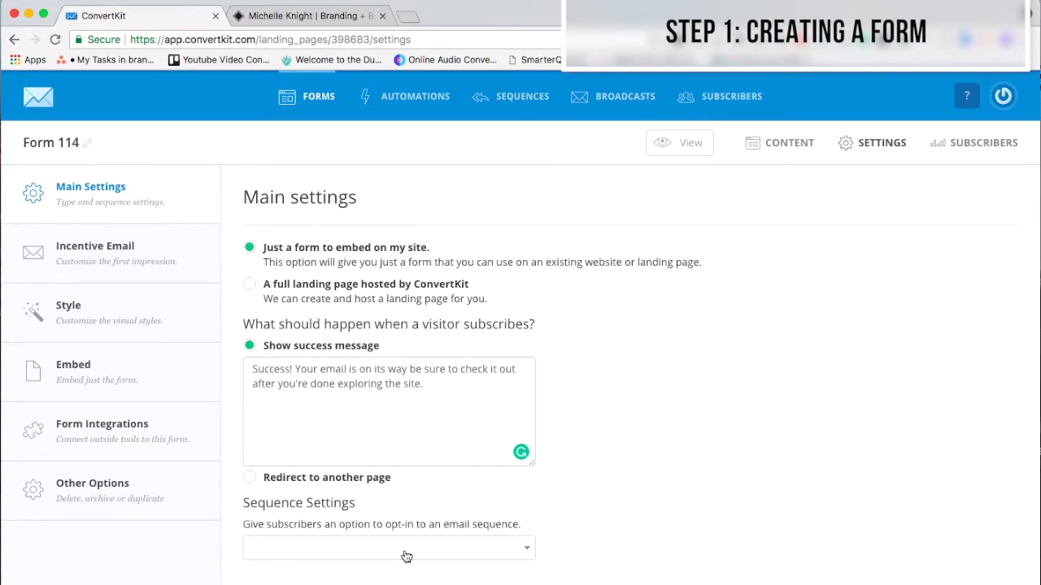
pyautogui.scroll(-3, 827, 400)
pyautogui.click(963, 527)
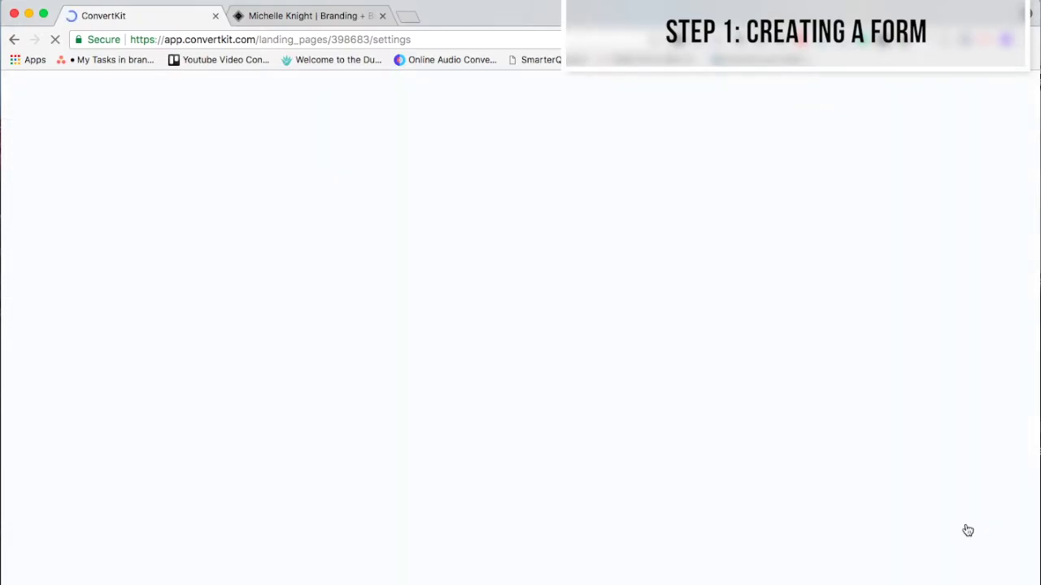
# - Review the incentive email settings, copy the form's one-line JavaScript embed code, and save the form
pyautogui.click(134, 254)
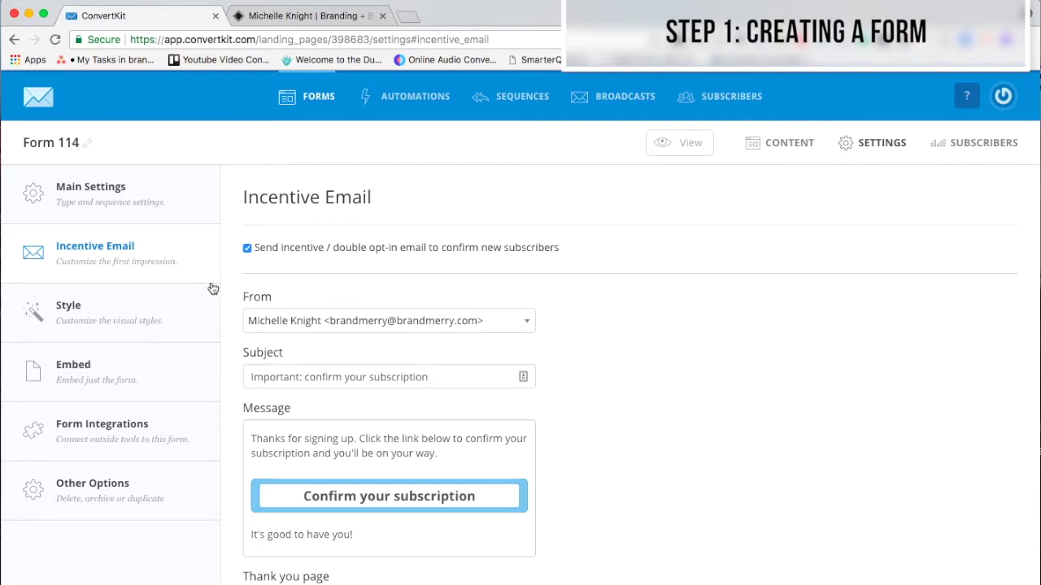
pyautogui.click(73, 368)
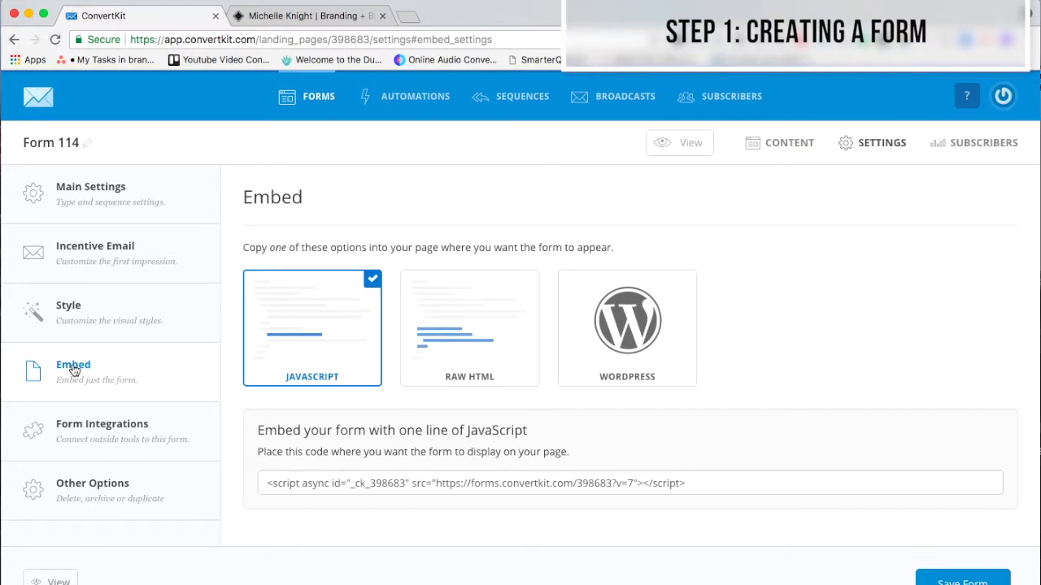
pyautogui.click(376, 488)
pyautogui.hotkey('ctrl', 'c')
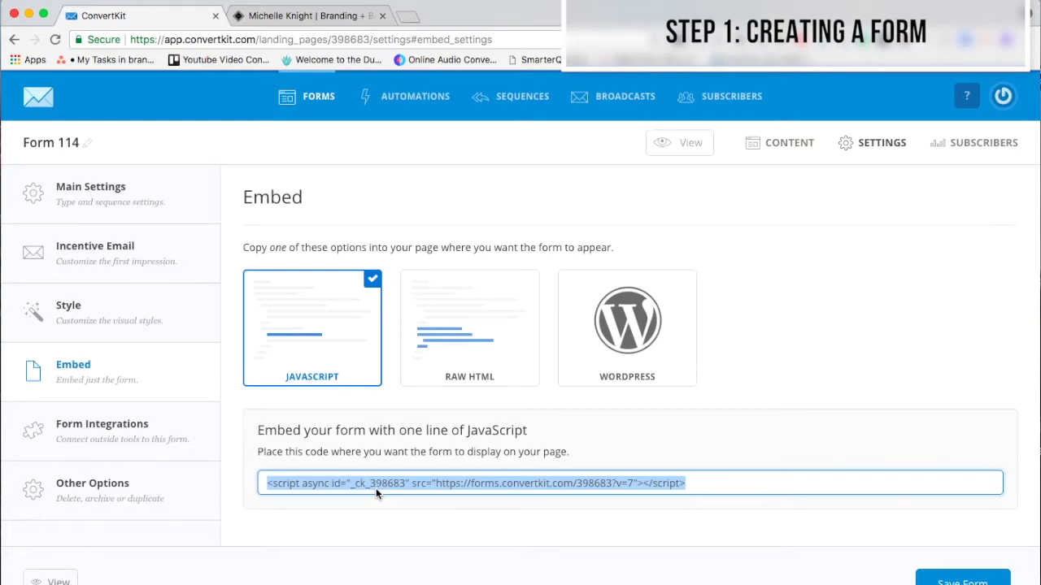
pyautogui.click(962, 581)
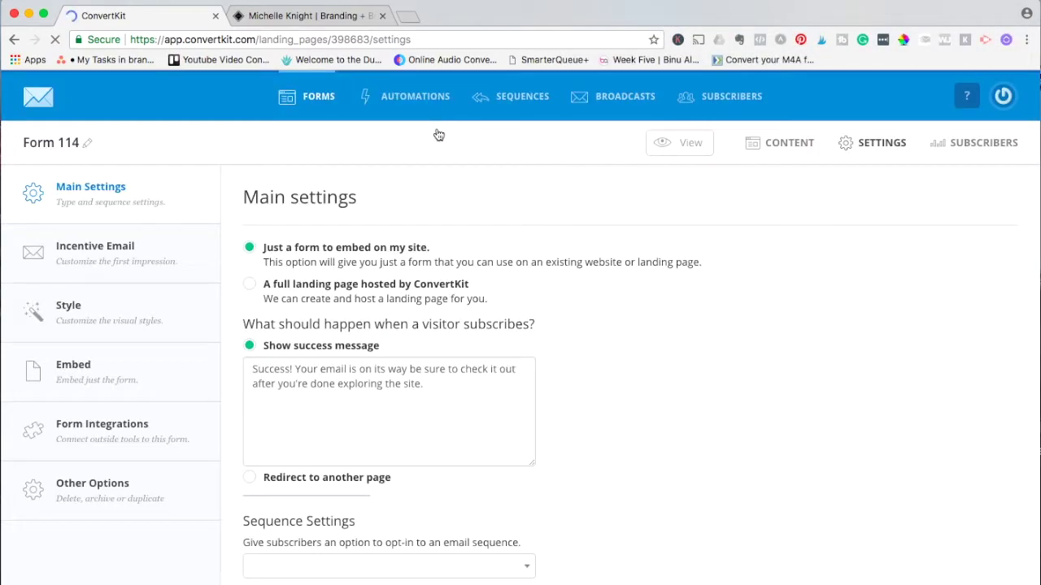
# - Switch to the Squarespace site and go back from the untitled new page to the list of pages
pyautogui.click(312, 15)
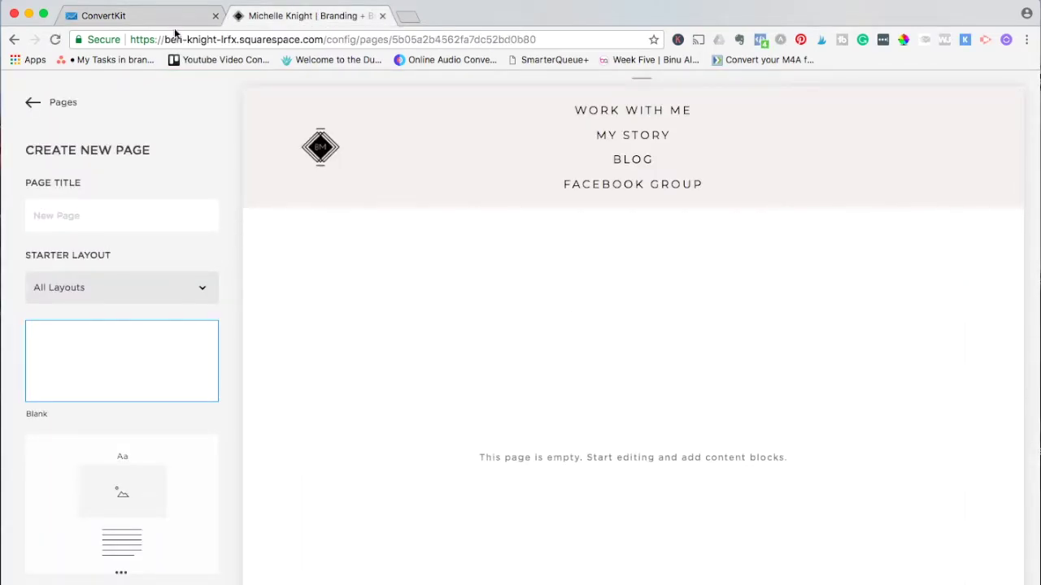
pyautogui.click(20, 106)
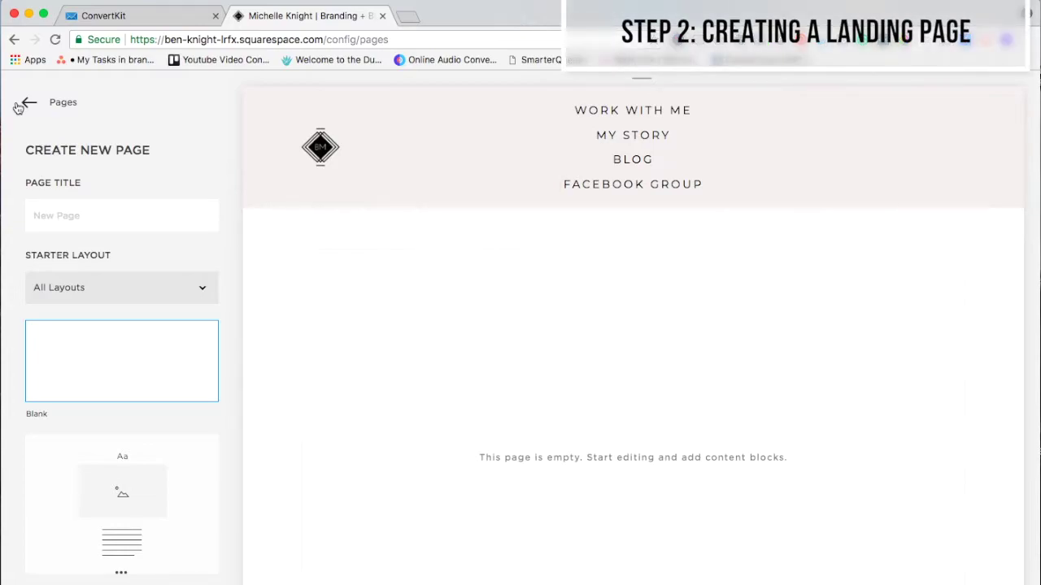
pyautogui.click(17, 108)
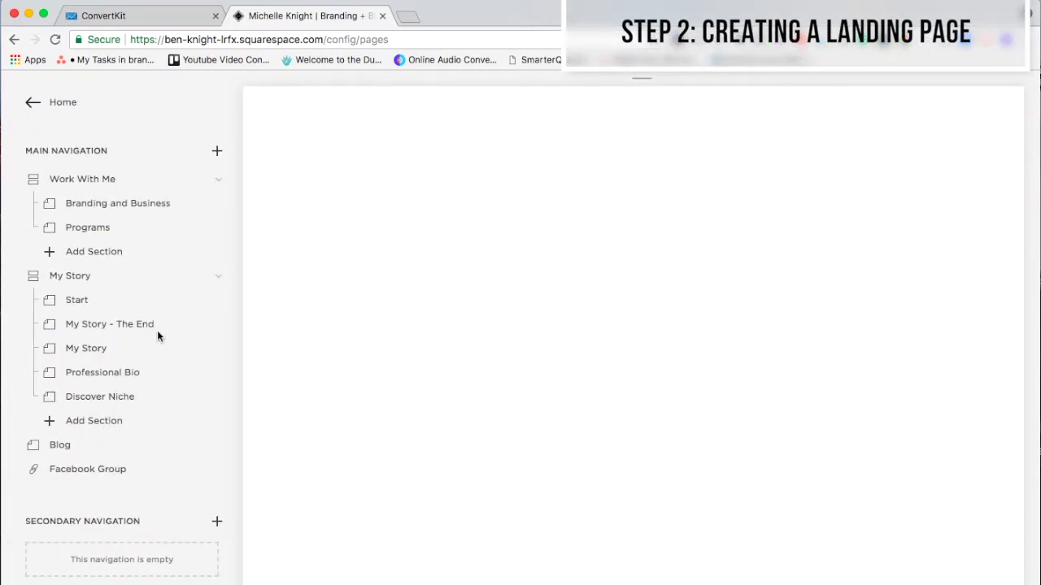
# - Add a blank page titled "Pop Up Landing Page" to the not-linked pages and open its content for editing
pyautogui.scroll(-5, 157, 334)
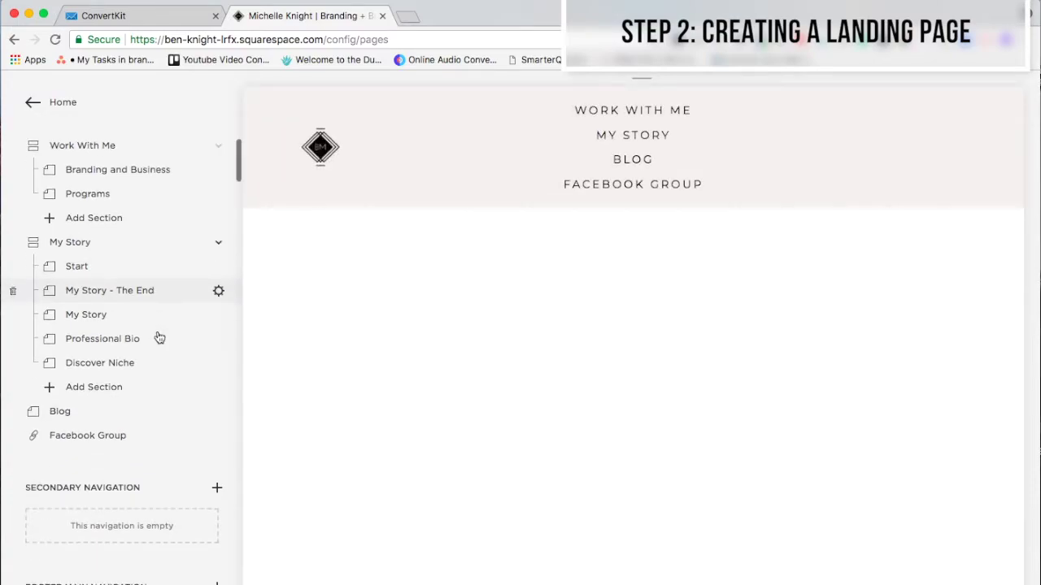
pyautogui.scroll(-5, 158, 333)
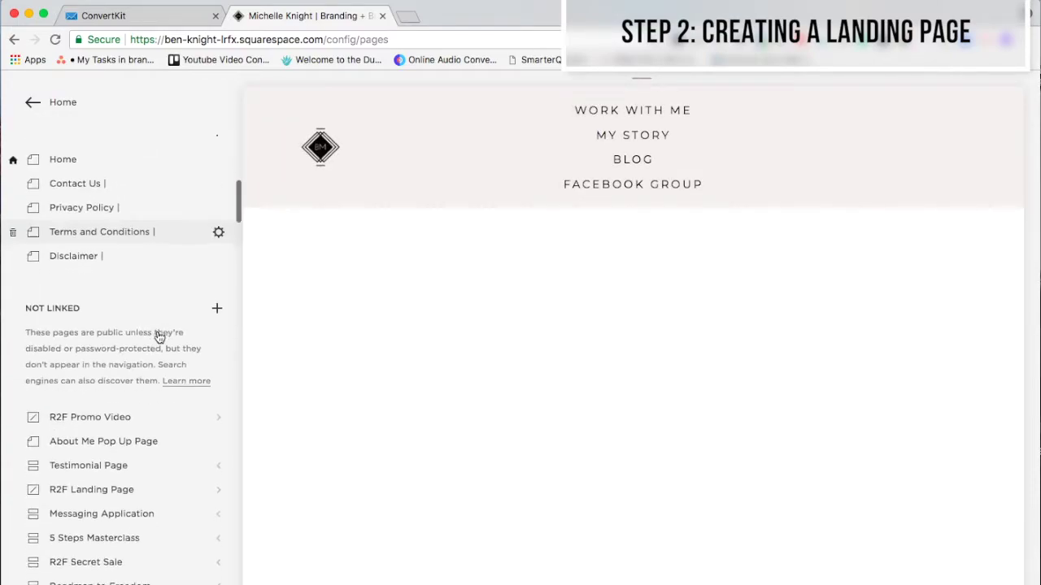
pyautogui.click(217, 312)
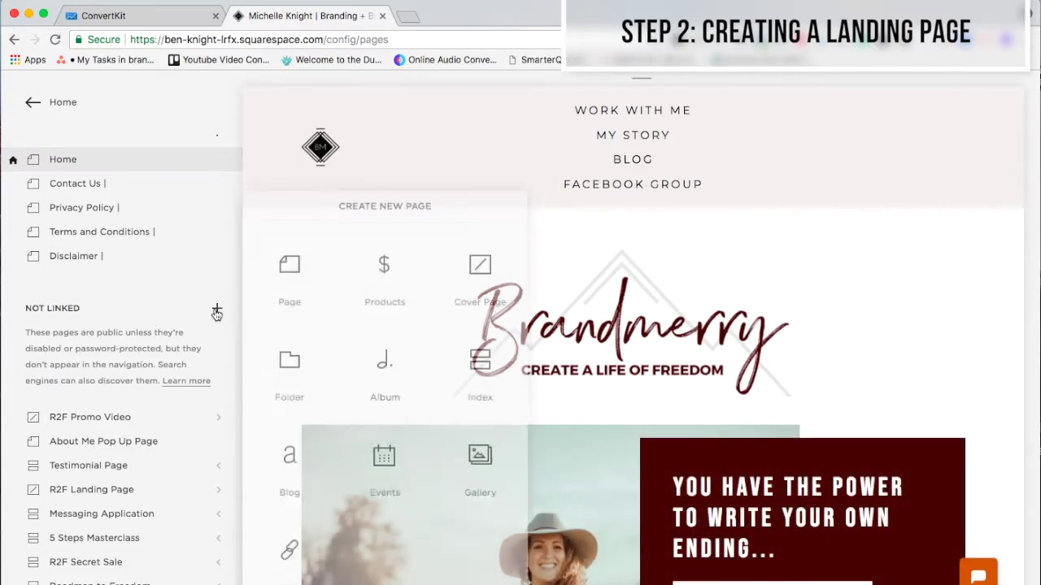
pyautogui.click(294, 268)
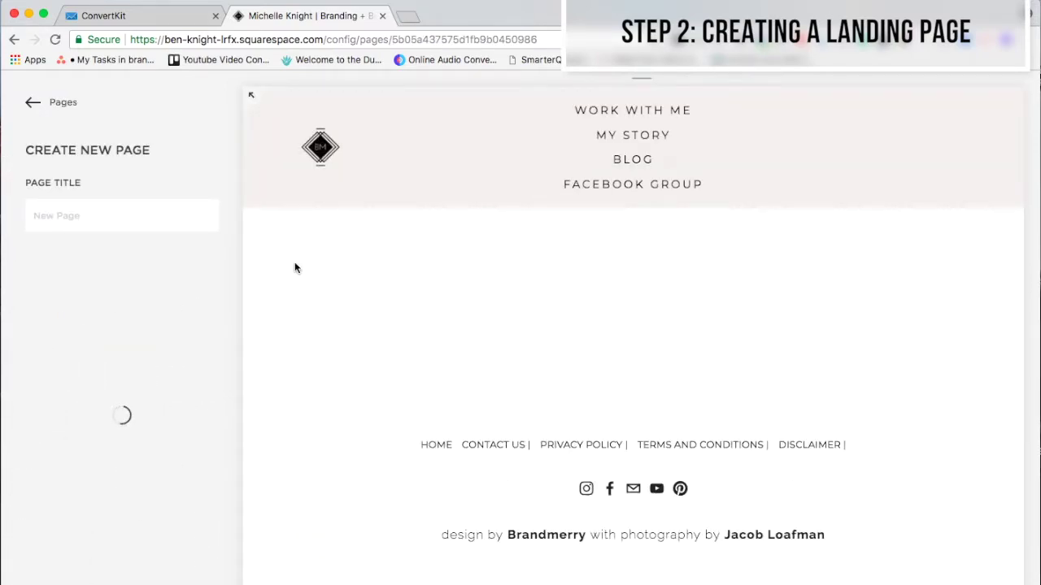
pyautogui.click(87, 214)
pyautogui.write('Pop Up Landing Page')
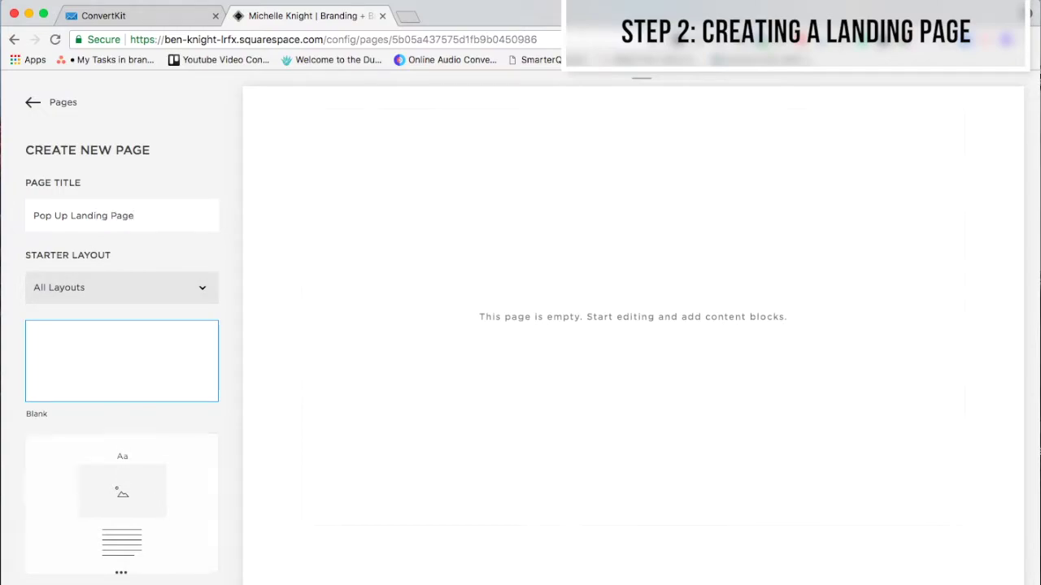
pyautogui.press('Return')
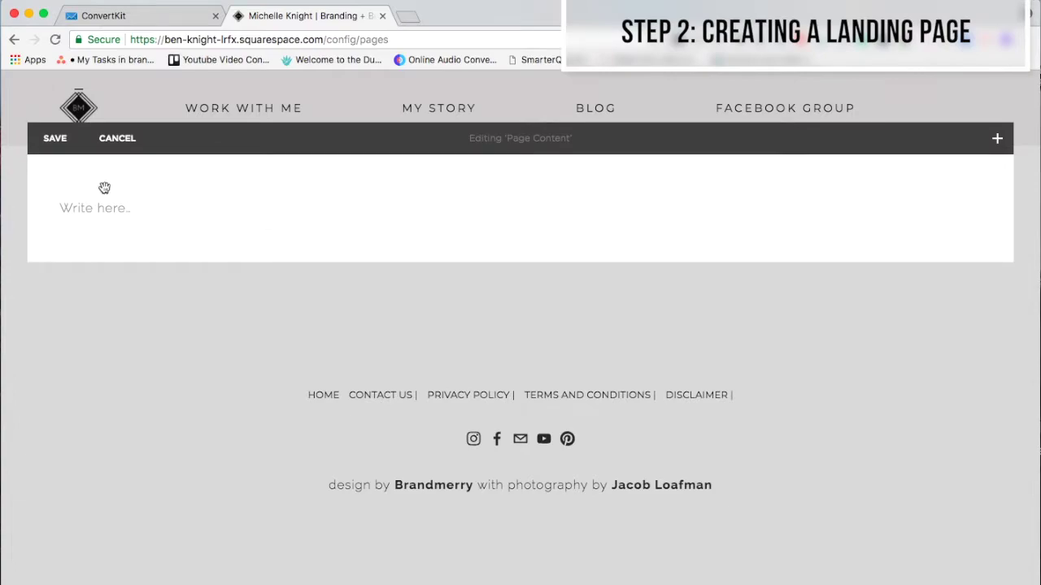
# - Insert a Code block above the empty text block in the page content
pyautogui.moveTo(48, 187)
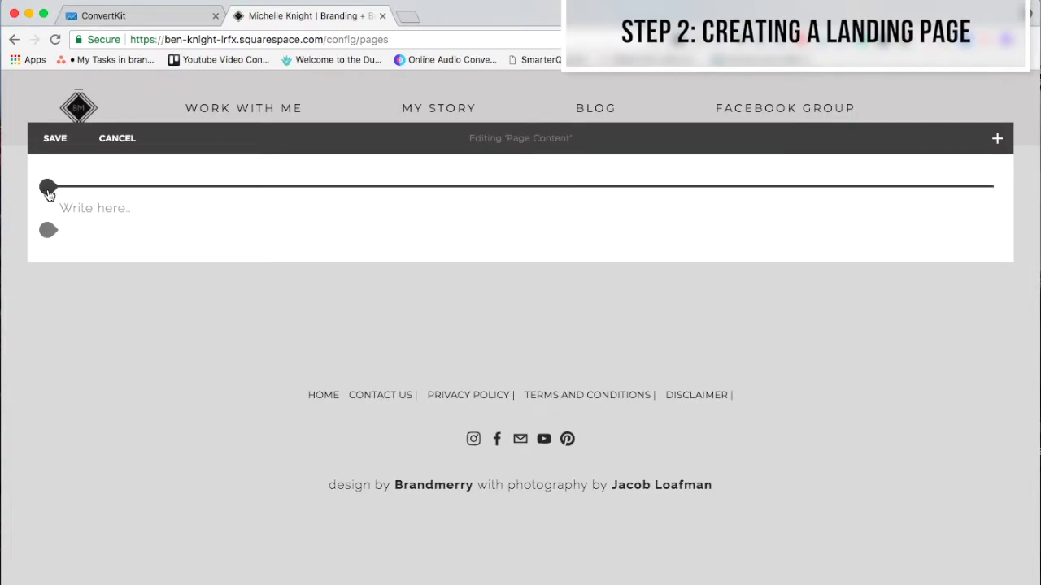
pyautogui.click(47, 189)
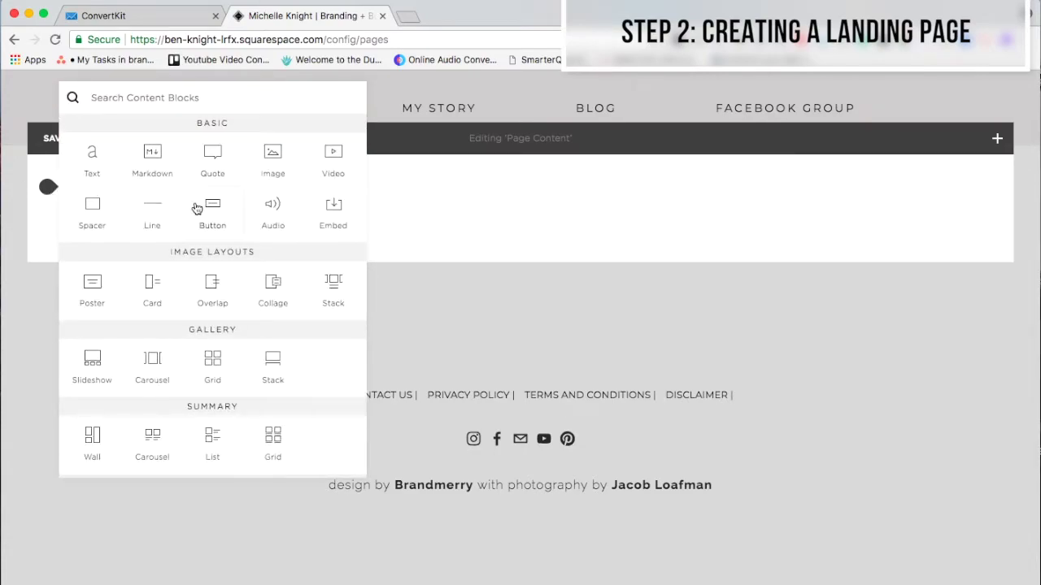
pyautogui.scroll(-5, 196, 209)
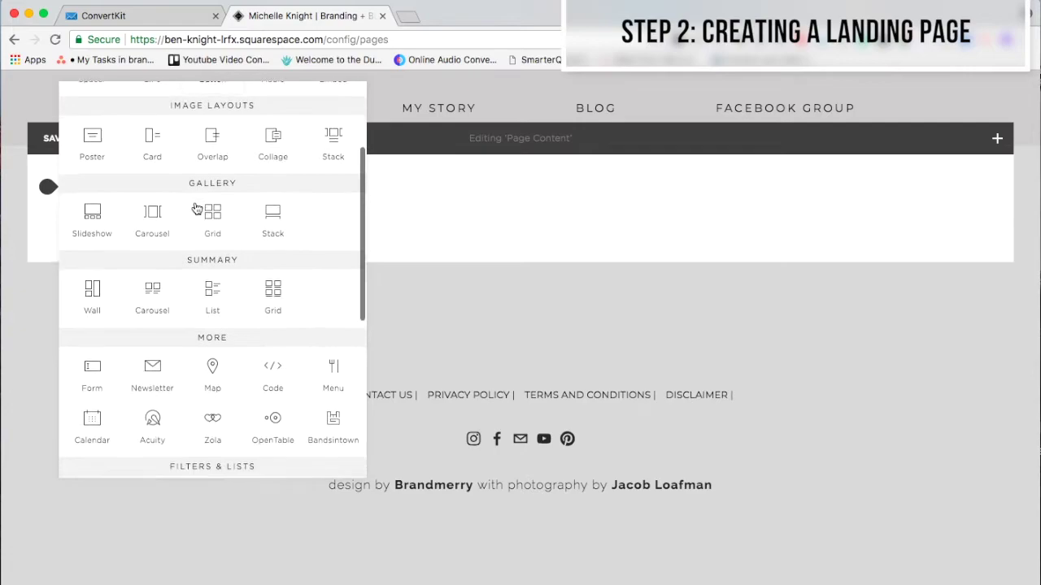
pyautogui.scroll(-2, 195, 203)
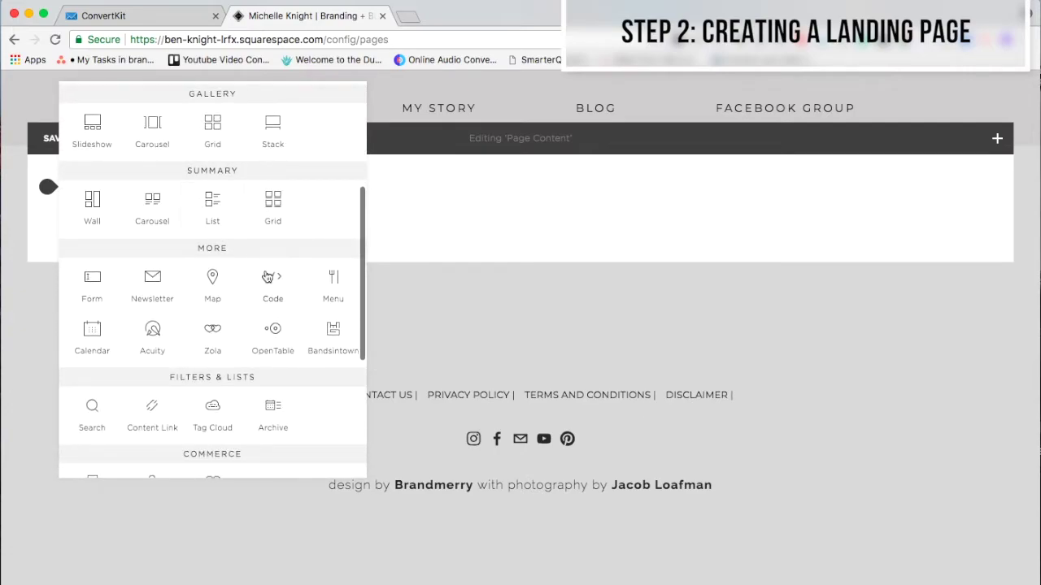
pyautogui.click(273, 280)
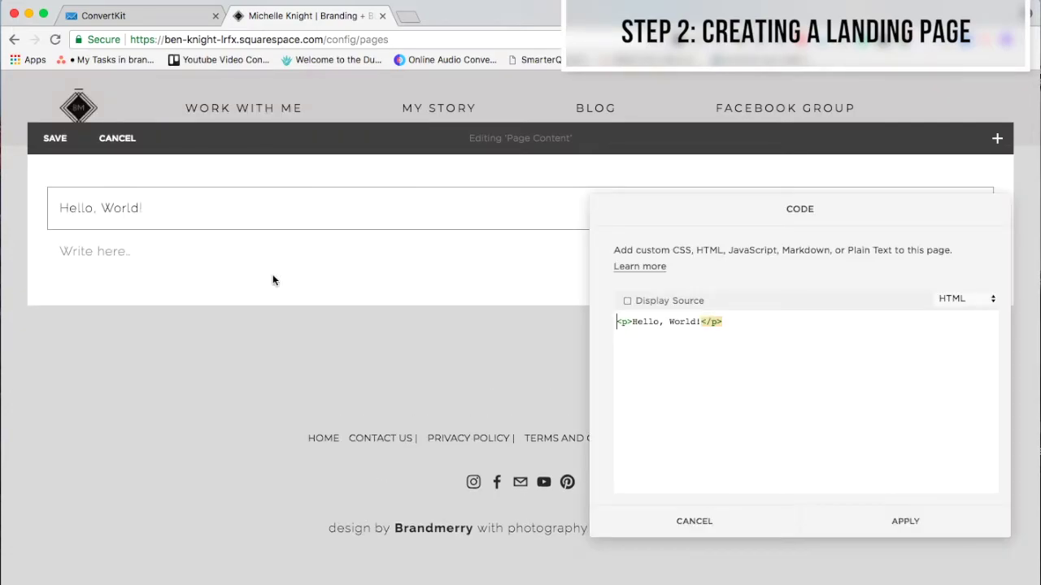
# - Replace the Code block's placeholder HTML with the copied form embed script, apply it and save the page
pyautogui.click(711, 323)
pyautogui.hotkey('ctrl', 'a')
pyautogui.press('BackSpace')
pyautogui.hotkey('ctrl', 'v')
pyautogui.click(935, 520)
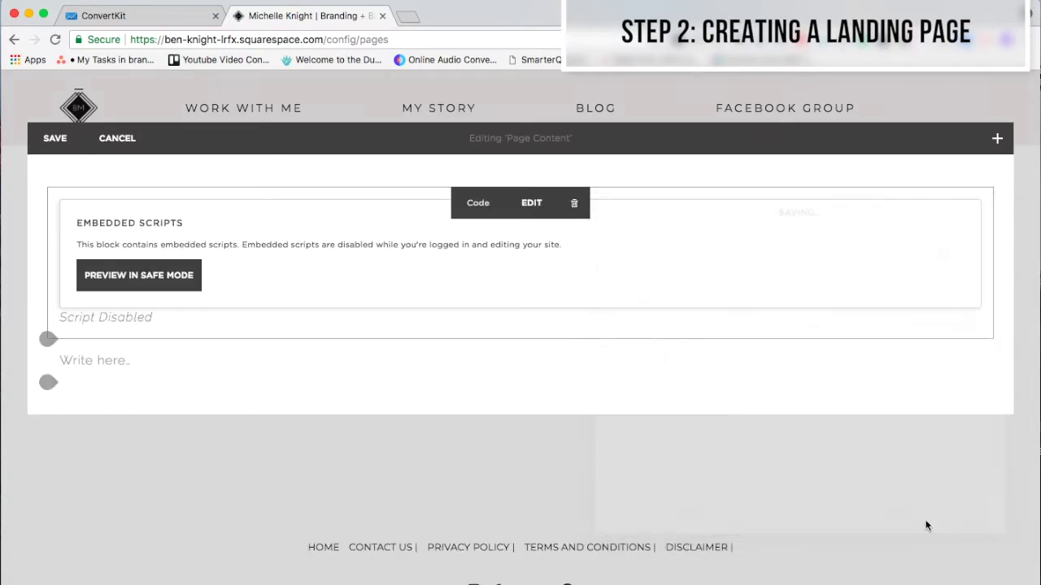
pyautogui.click(43, 139)
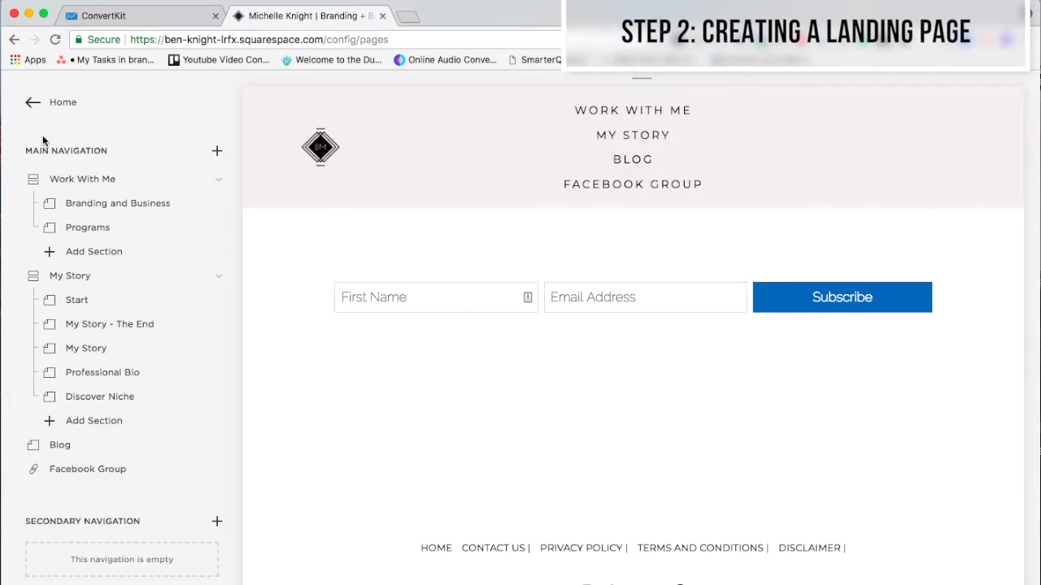
# - Open the existing "About Me Pop Up Page" among the not-linked pages to examine it as an example
pyautogui.scroll(-3, 139, 453)
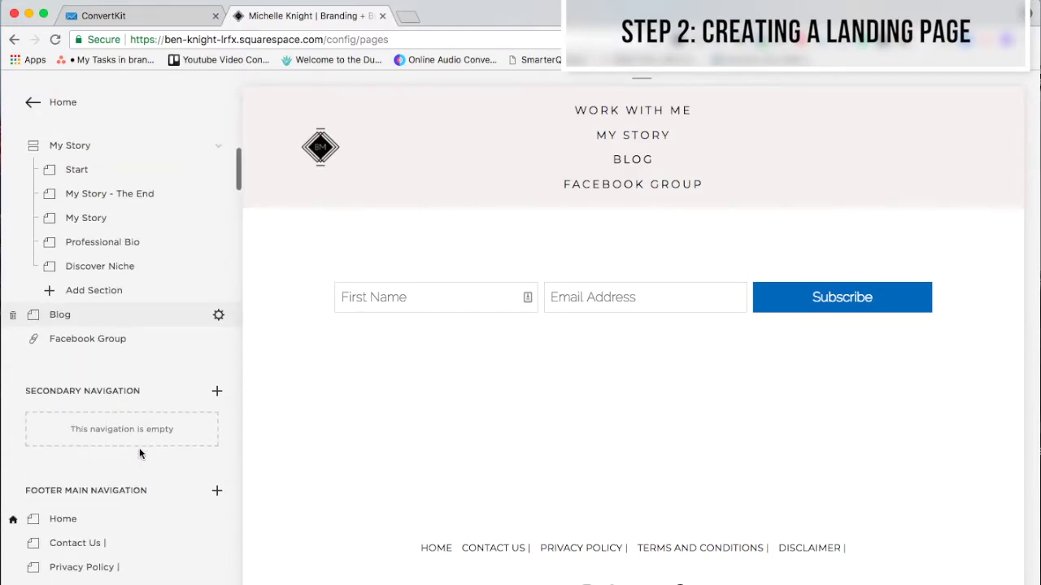
pyautogui.scroll(-3, 139, 453)
pyautogui.scroll(-5, 139, 453)
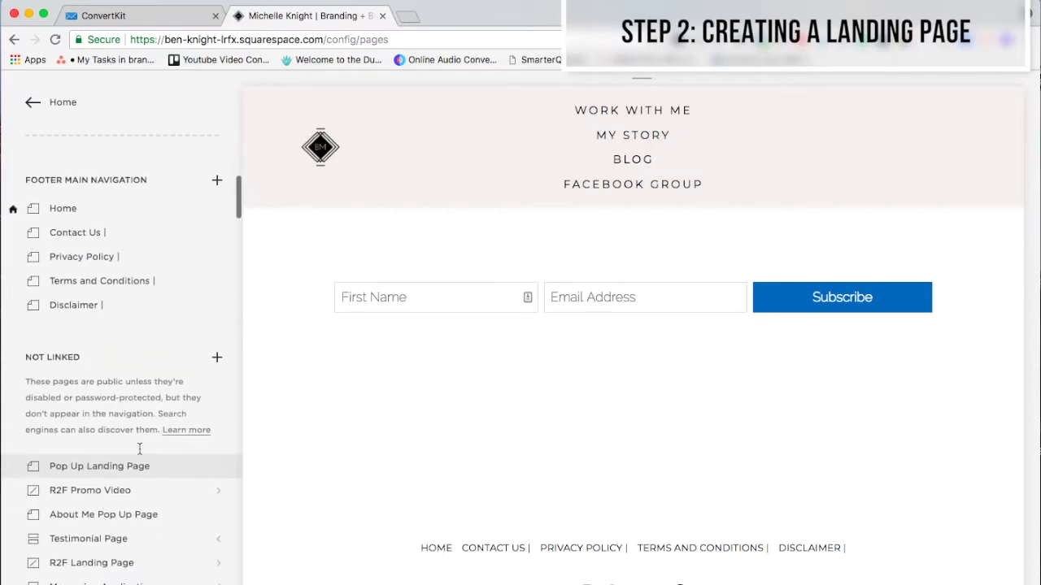
pyautogui.scroll(-1, 139, 449)
pyautogui.scroll(-2, 141, 452)
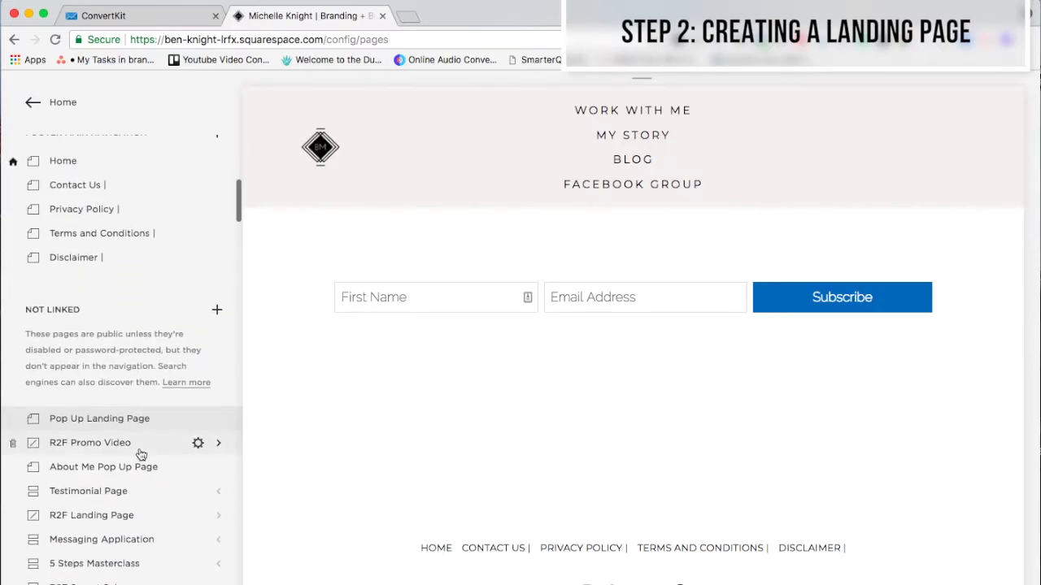
pyautogui.click(139, 468)
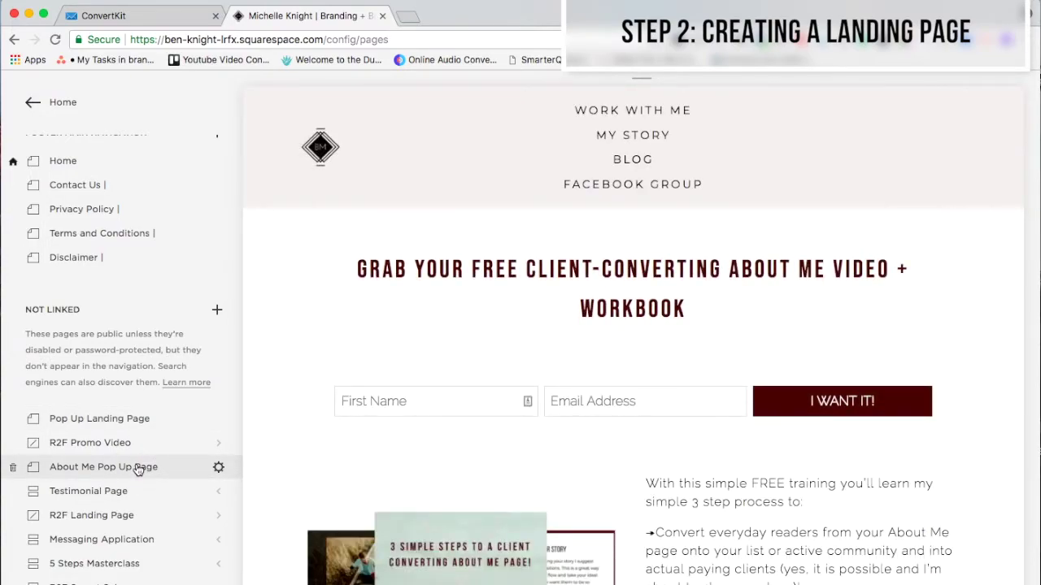
# - Examine the About Me pop-up page in full-width preview, from its headline and opt-in form down to the footer
pyautogui.click(252, 95)
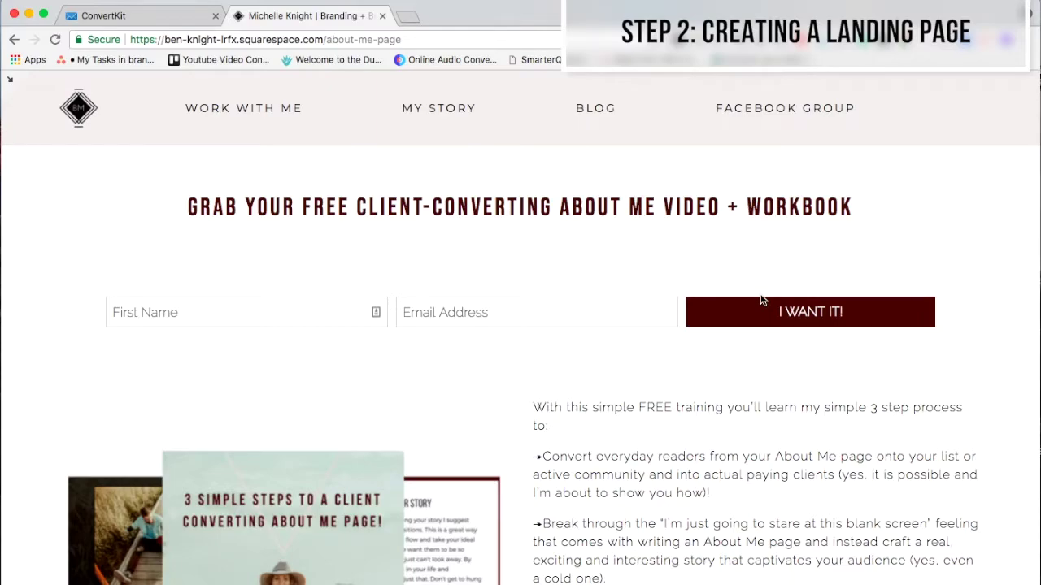
pyautogui.scroll(-3, 760, 301)
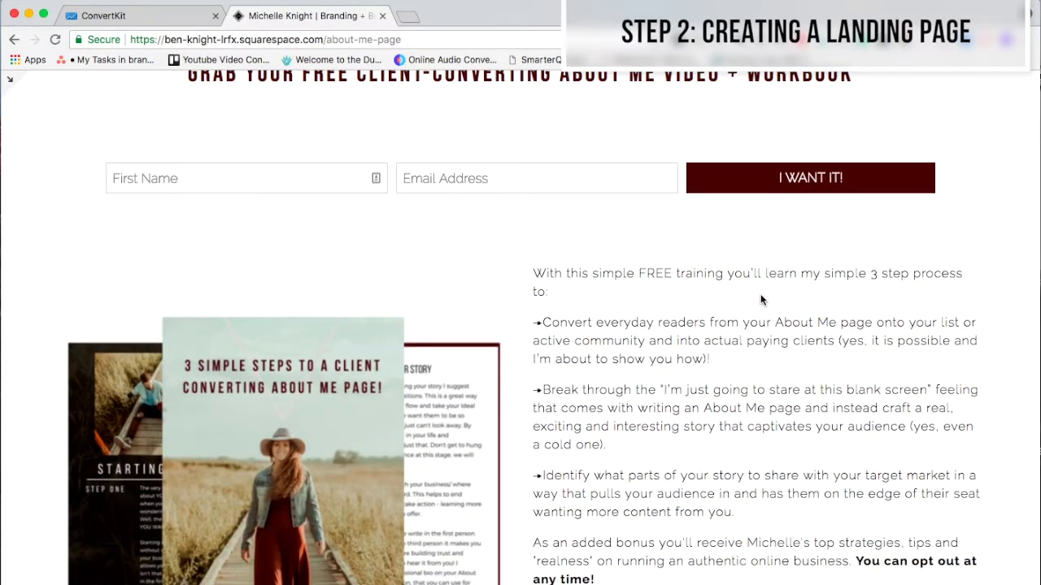
pyautogui.scroll(-3, 716, 383)
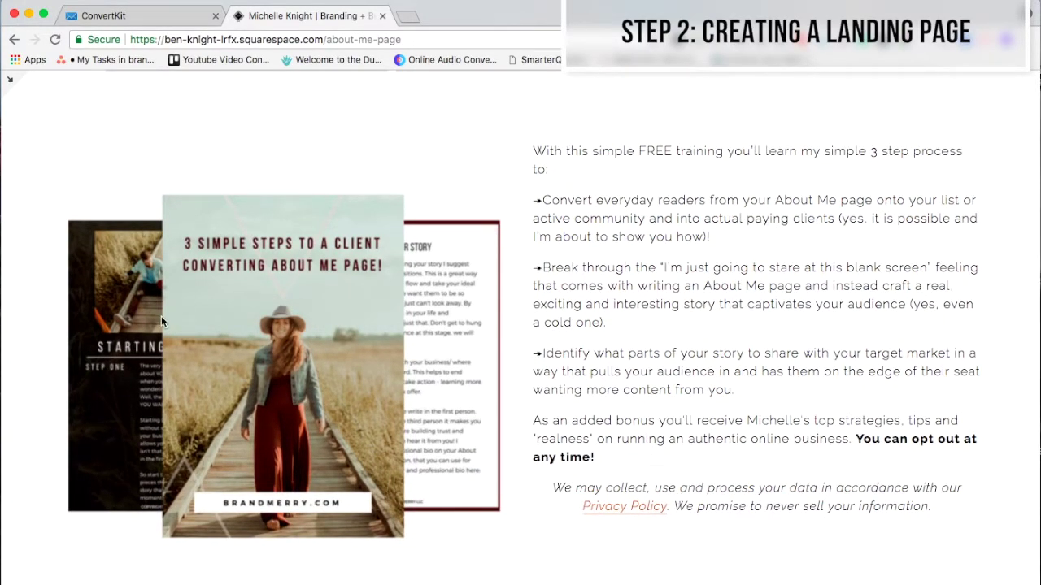
pyautogui.scroll(-3, 864, 488)
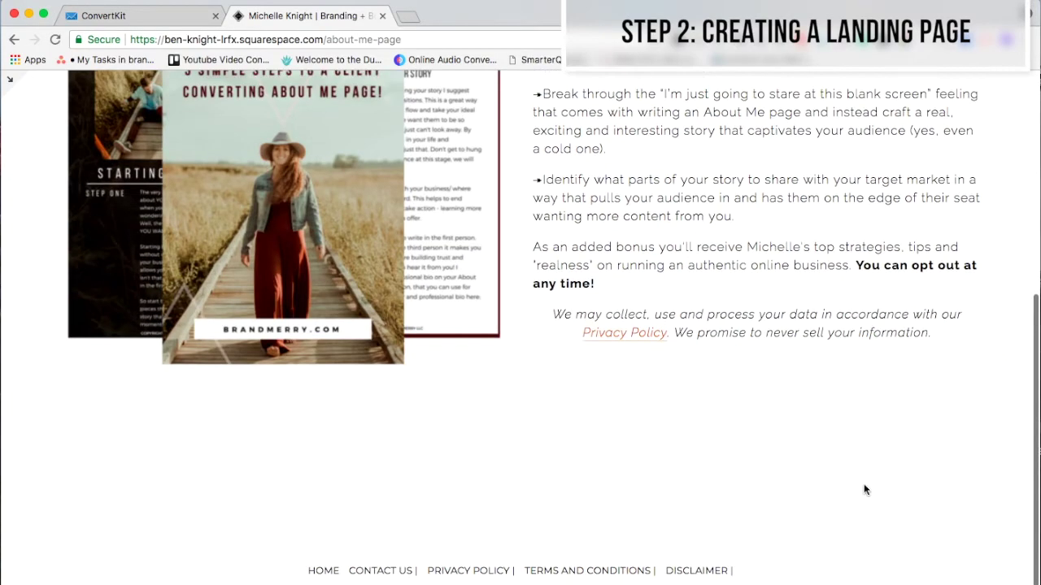
pyautogui.scroll(4, 865, 488)
pyautogui.scroll(4, 864, 488)
pyautogui.scroll(1, 865, 488)
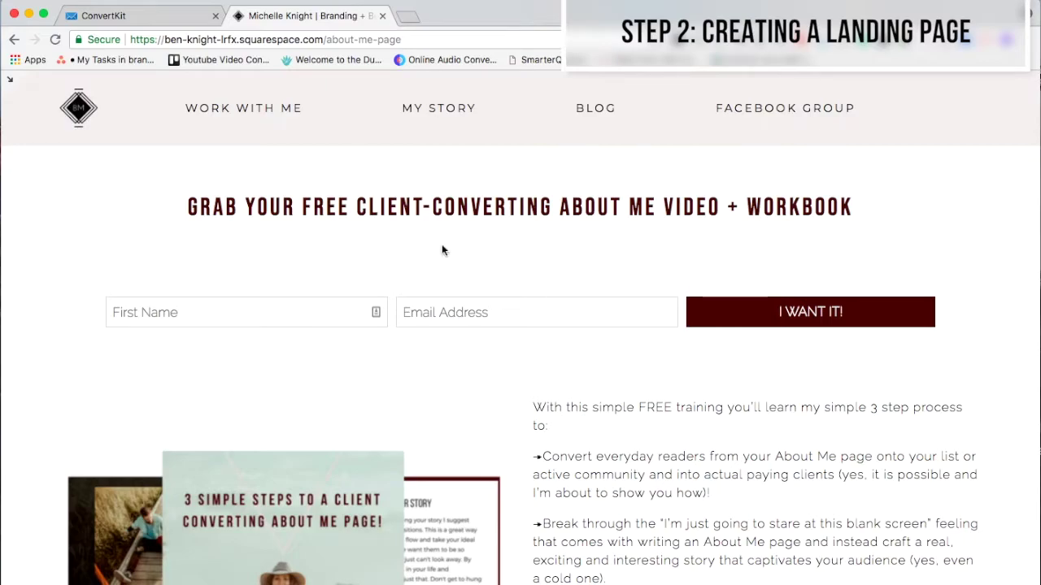
pyautogui.click(11, 79)
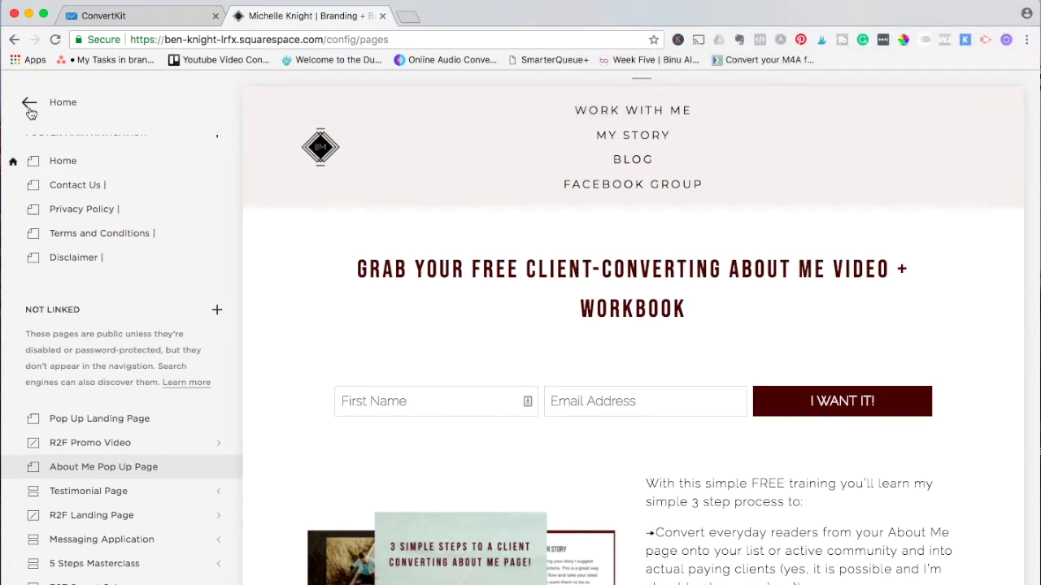
# - Open the site's Promotional Pop-Up settings in the marketing settings
pyautogui.click(29, 106)
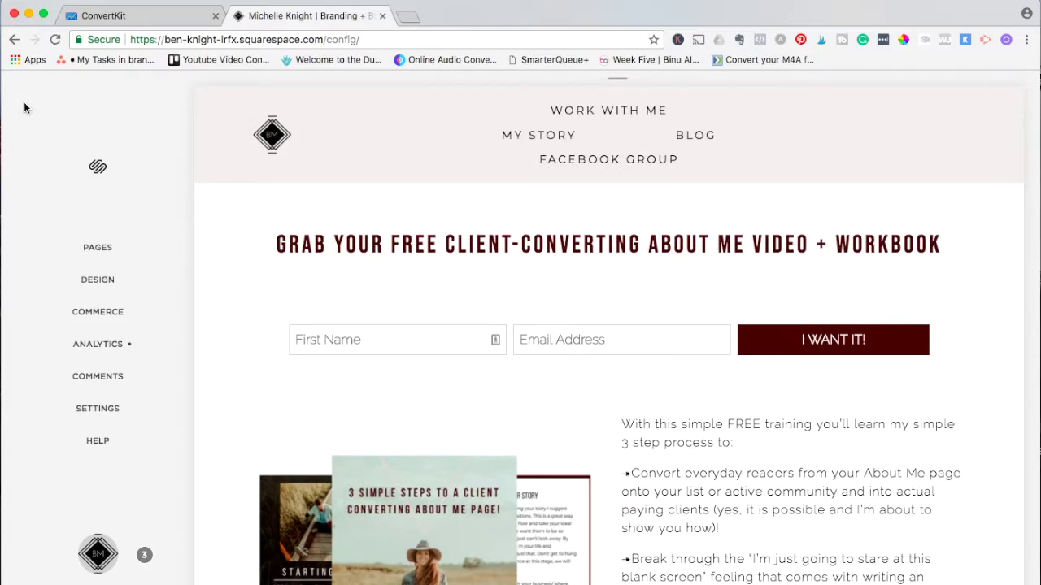
pyautogui.click(109, 408)
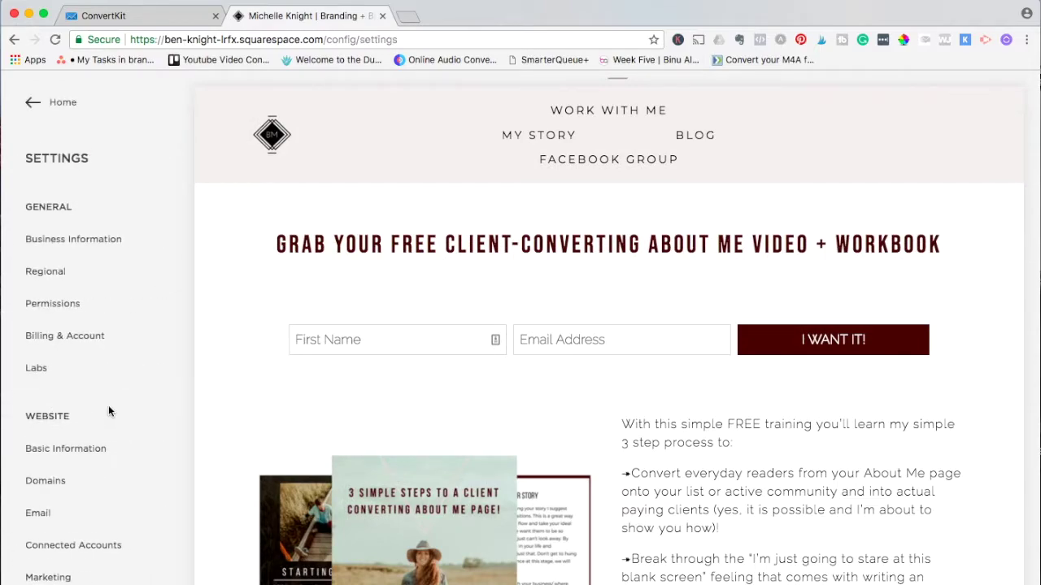
pyautogui.scroll(-8, 109, 406)
pyautogui.scroll(-5, 109, 413)
pyautogui.scroll(8, 107, 412)
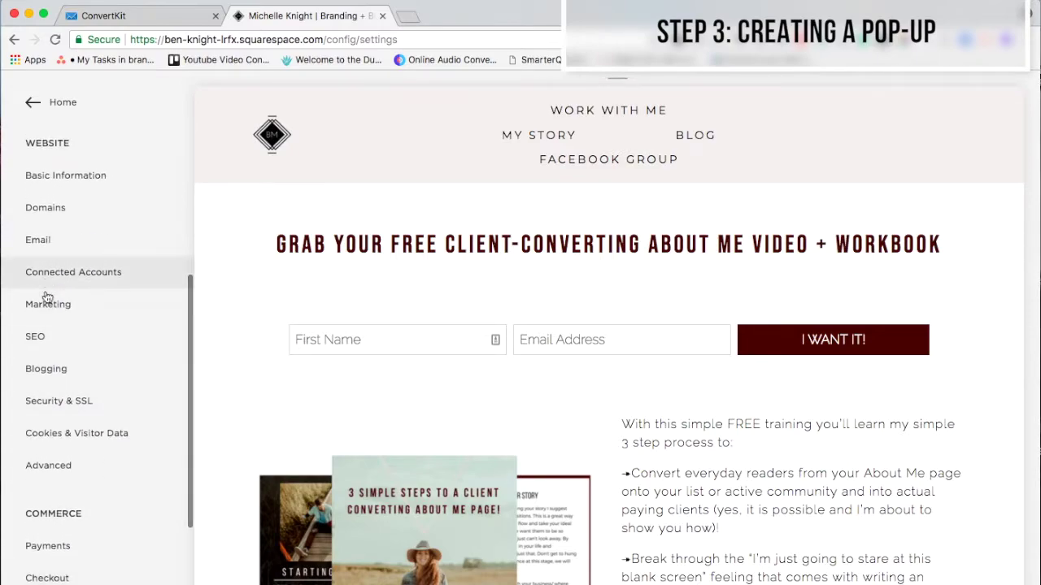
pyautogui.click(48, 303)
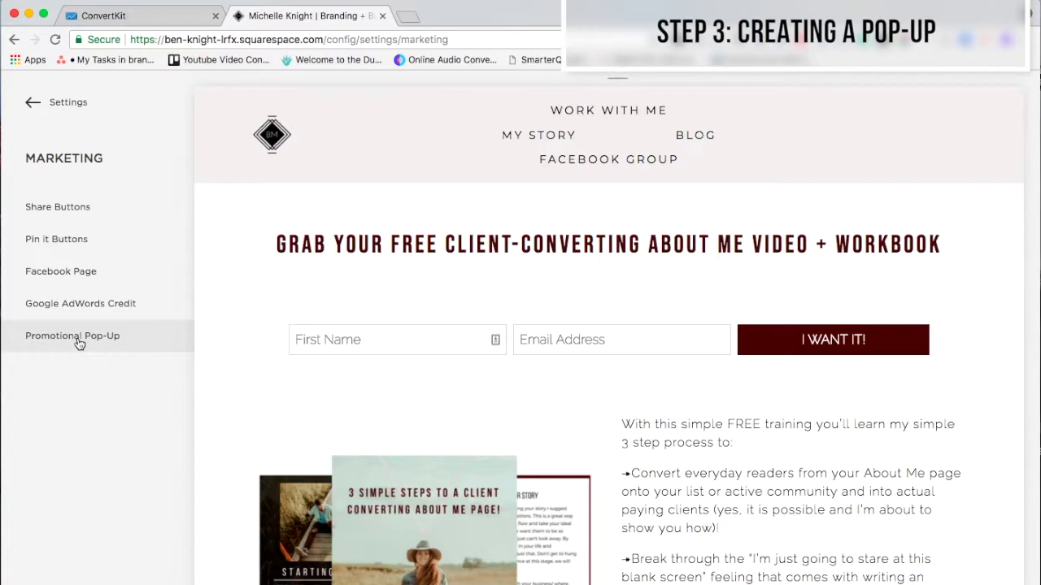
pyautogui.click(79, 343)
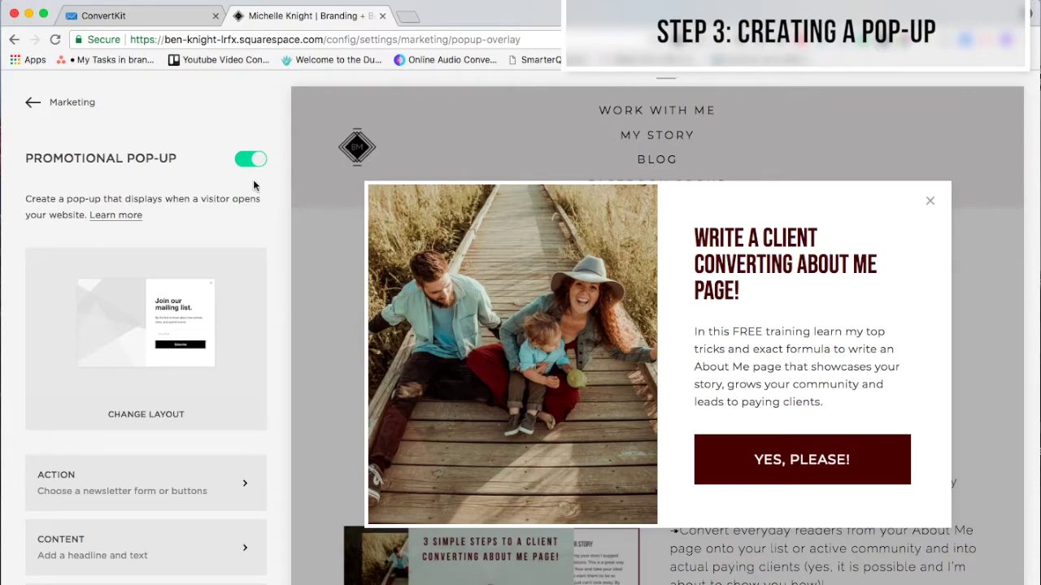
# - Examine the available promotional pop-up layouts and return to the pop-up settings with the current layout kept
pyautogui.click(171, 414)
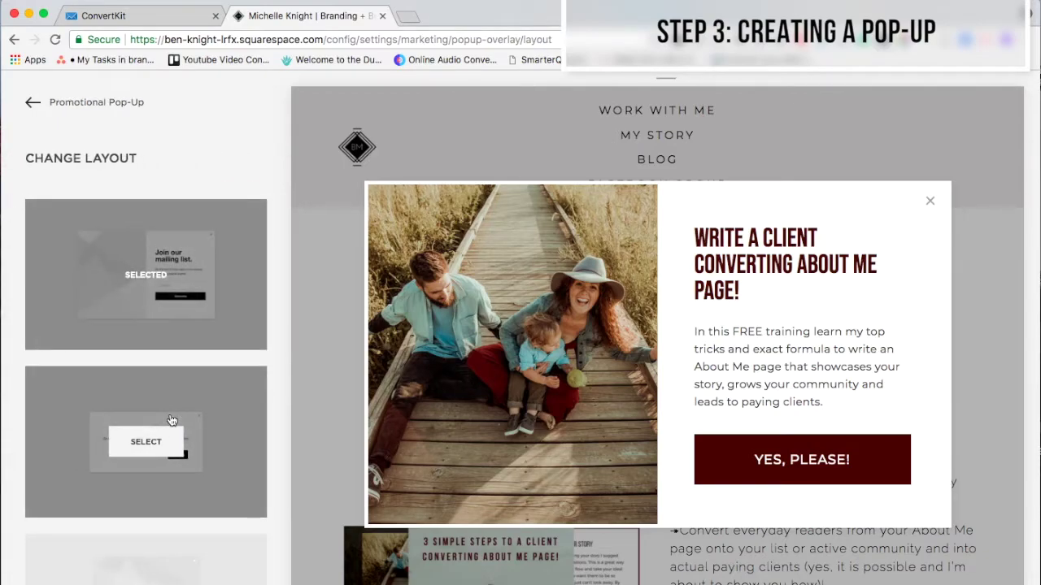
pyautogui.scroll(-3, 197, 318)
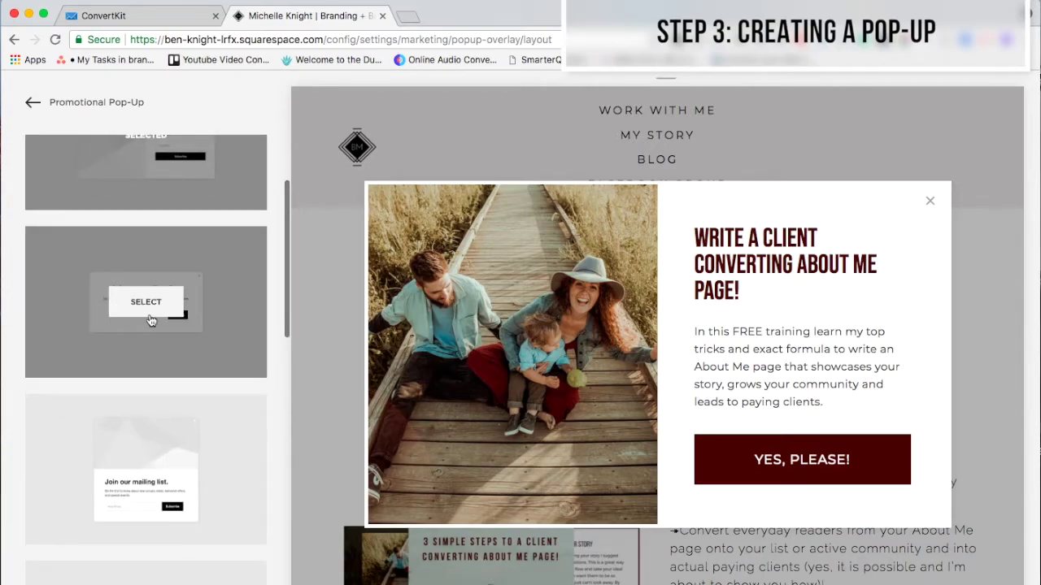
pyautogui.scroll(-3, 151, 325)
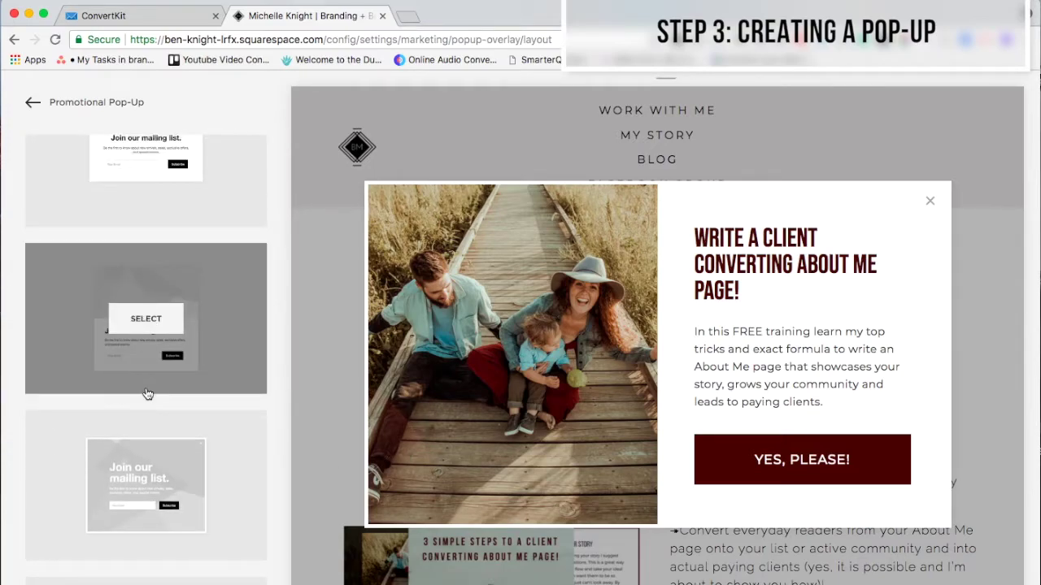
pyautogui.scroll(-5, 147, 395)
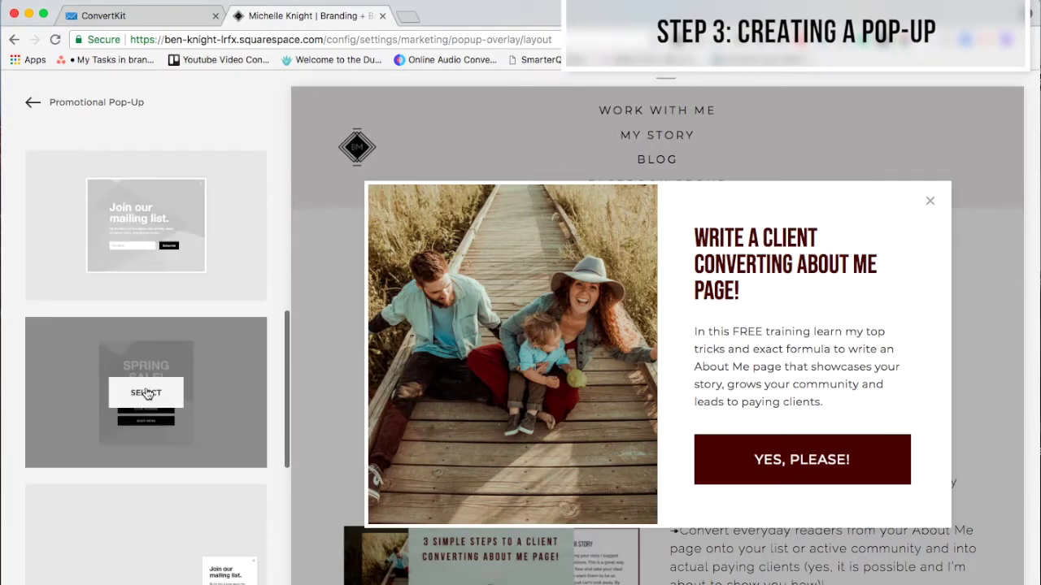
pyautogui.scroll(-6, 147, 395)
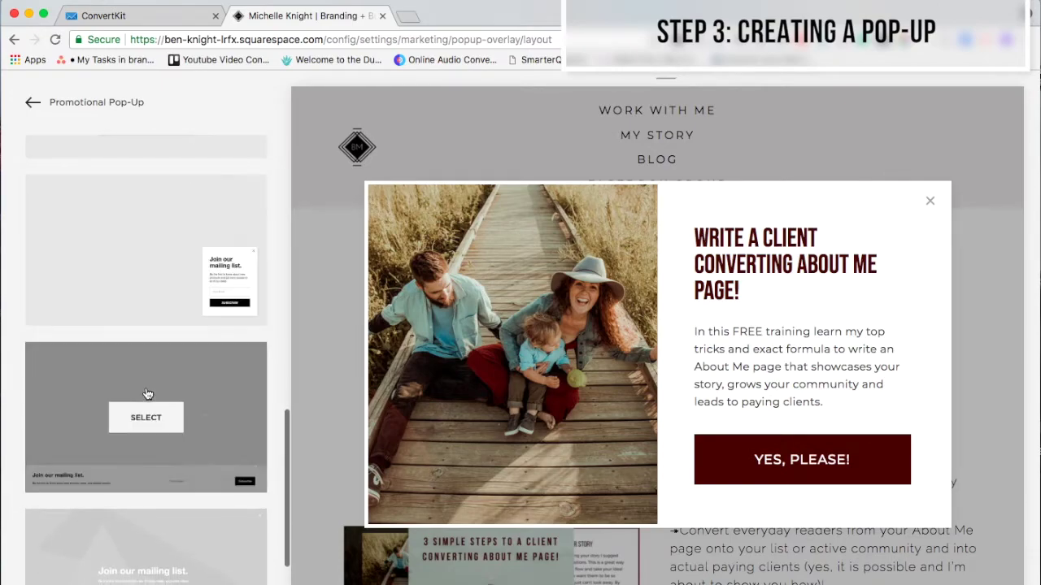
pyautogui.scroll(-2, 147, 395)
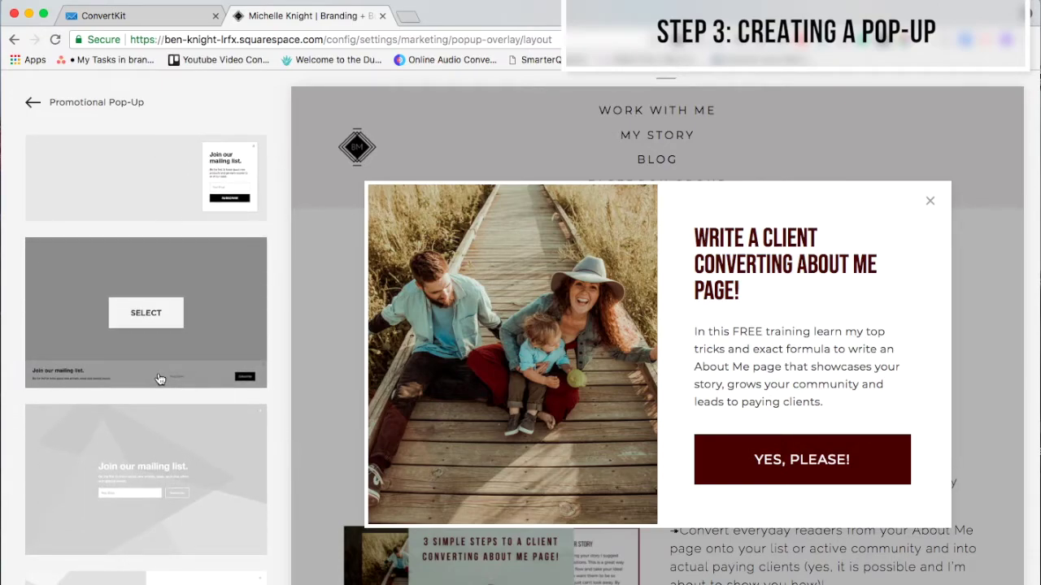
pyautogui.scroll(10, 160, 380)
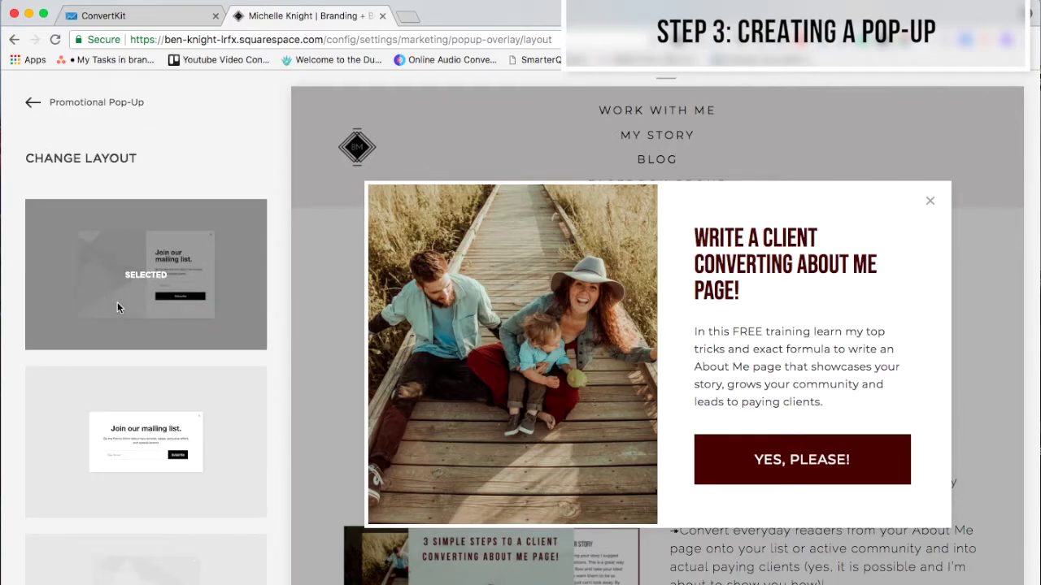
pyautogui.click(31, 103)
# - Open the pop-up's Action settings and show the link options of the "YES, PLEASE!" button
pyautogui.scroll(-3, 105, 305)
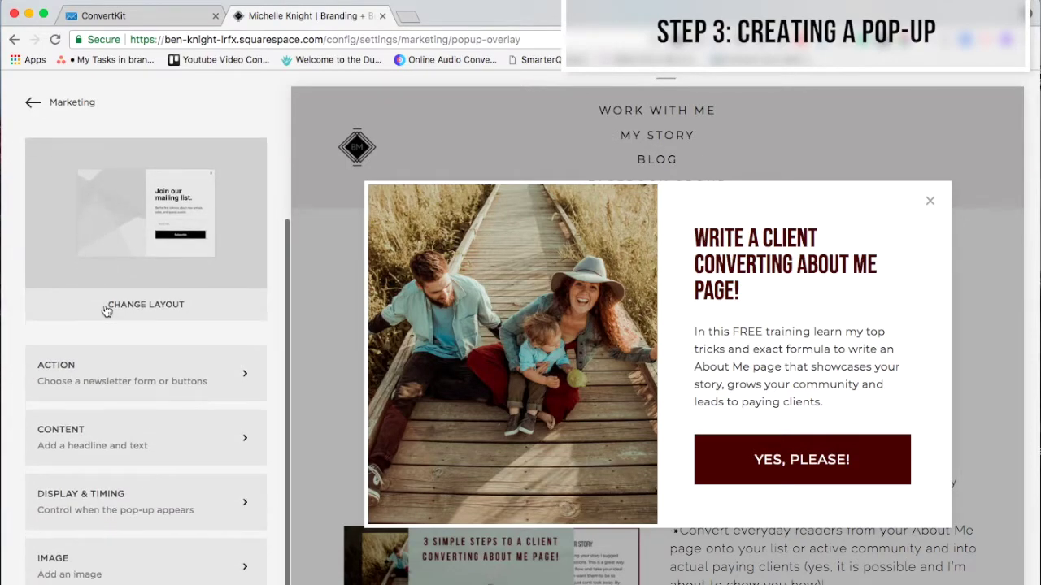
pyautogui.click(119, 372)
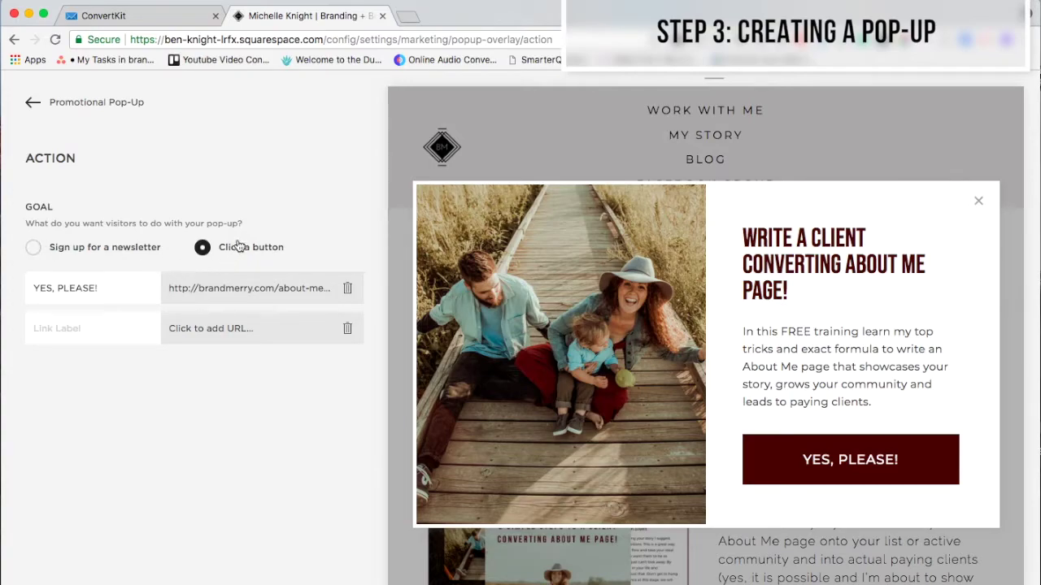
pyautogui.click(97, 287)
pyautogui.click(246, 285)
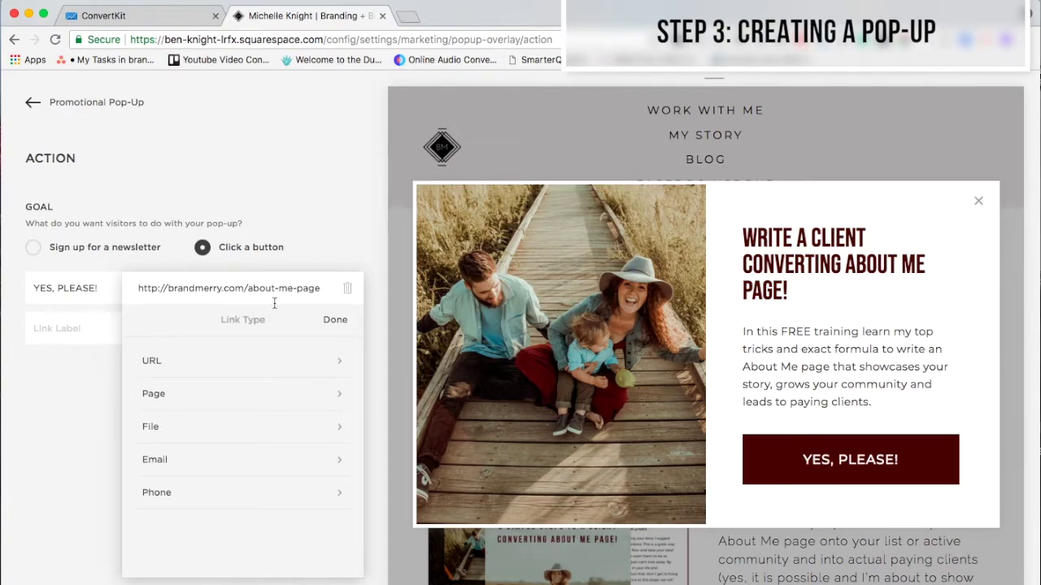
# - Look through the site pages available as the button's link target and return to the pop-up settings without changing the link
pyautogui.click(237, 397)
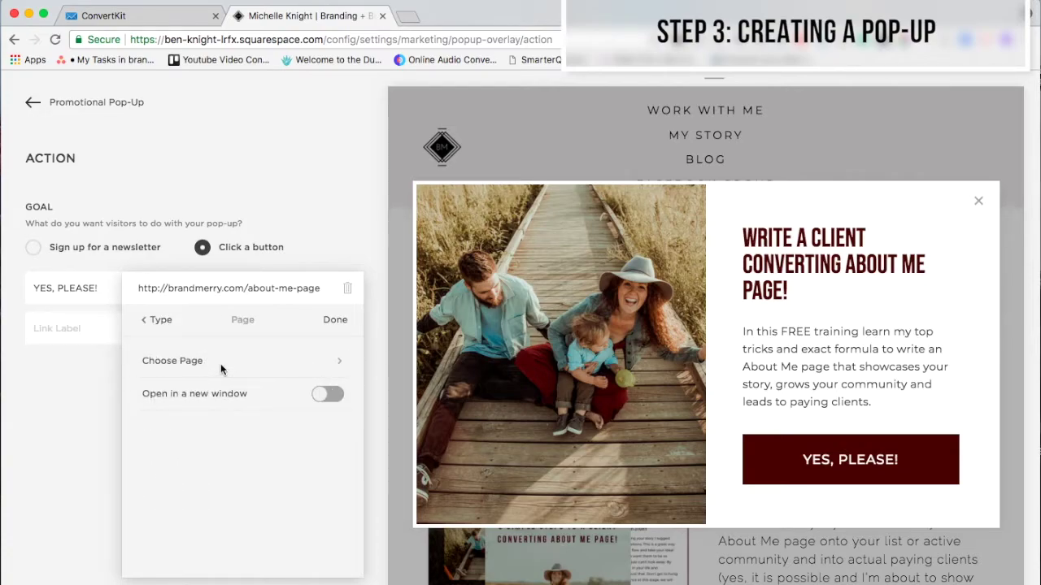
pyautogui.click(221, 363)
pyautogui.scroll(-2, 247, 388)
pyautogui.scroll(-15, 247, 388)
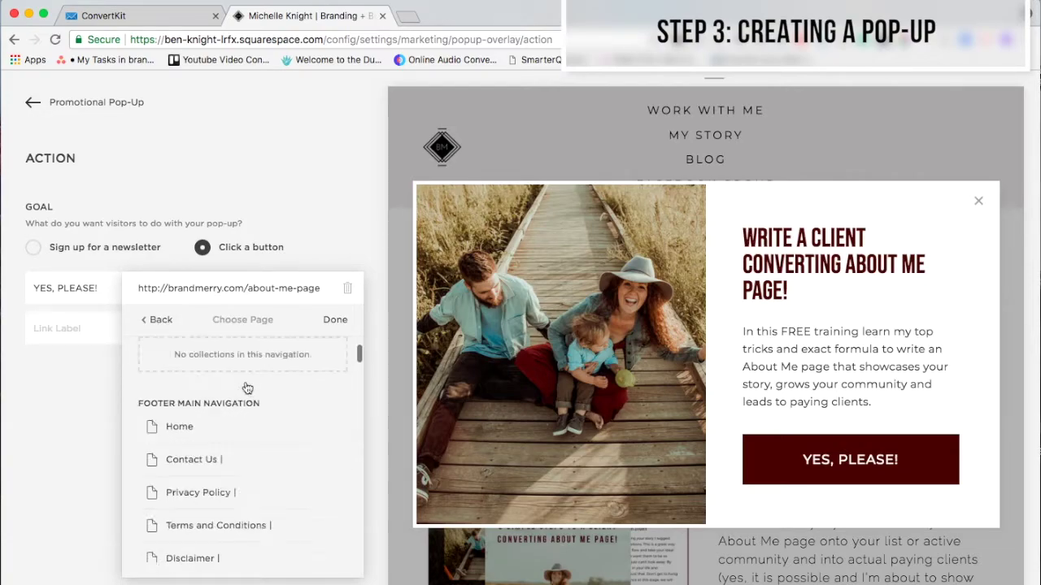
pyautogui.scroll(20, 247, 389)
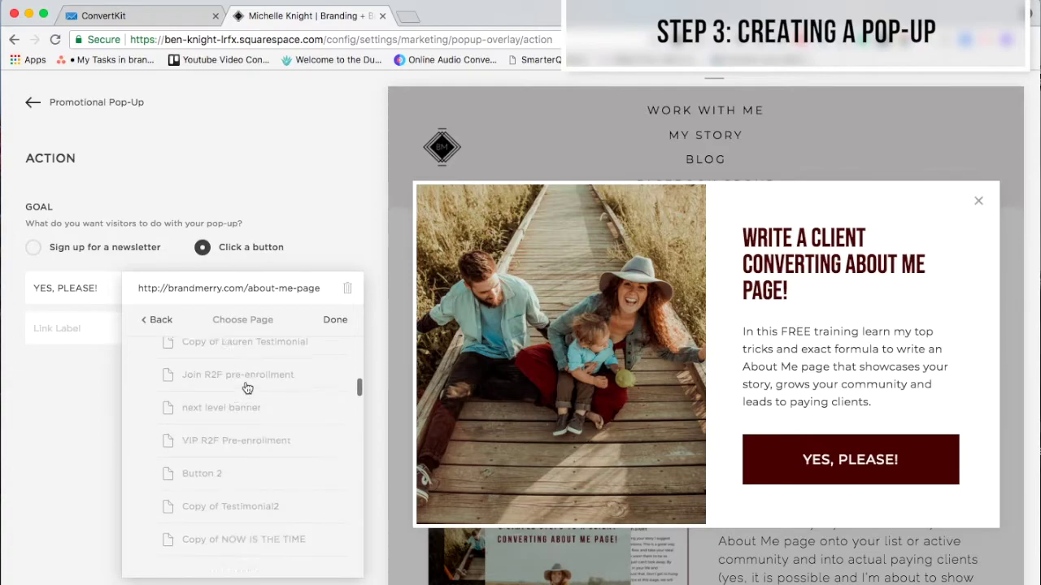
pyautogui.click(163, 325)
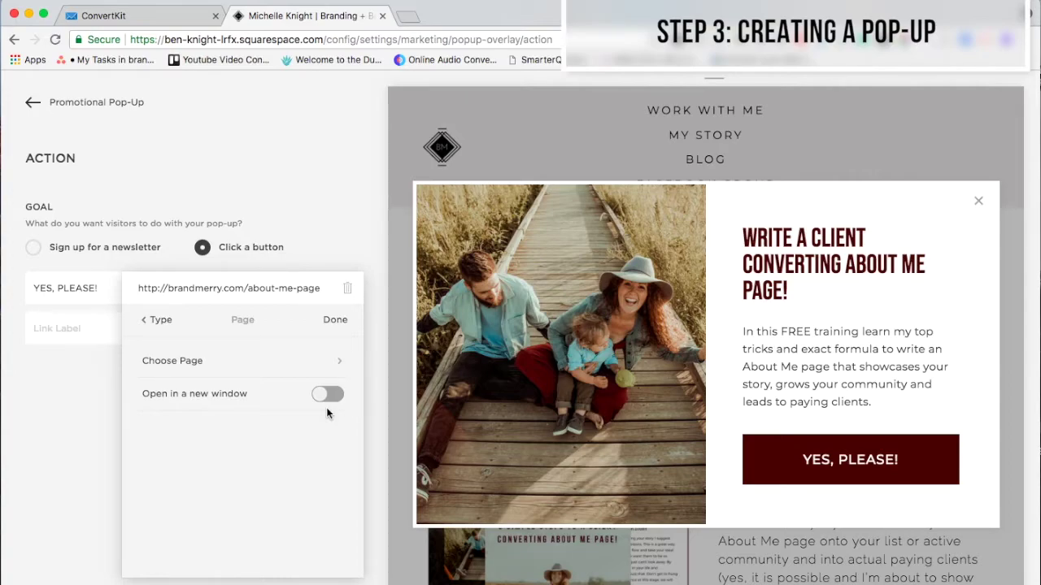
pyautogui.click(335, 321)
pyautogui.click(33, 102)
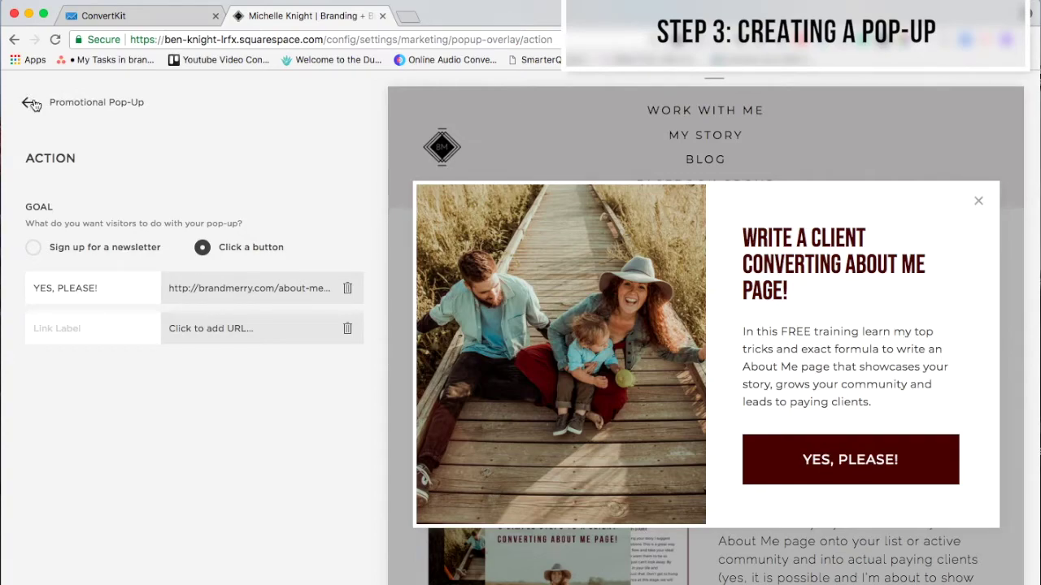
pyautogui.click(30, 103)
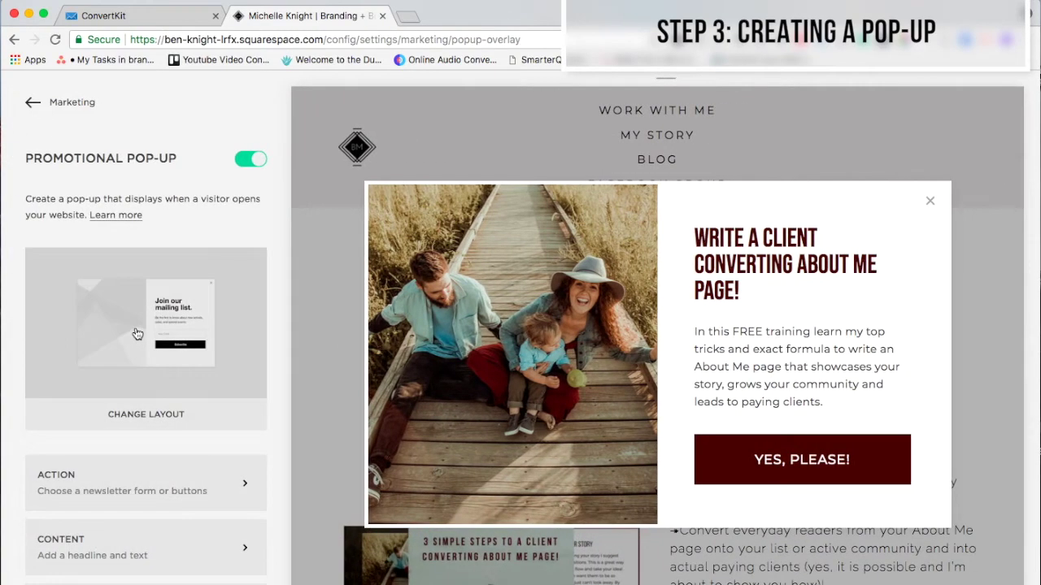
# - Review the headline and body text in the pop-up's Content settings
pyautogui.scroll(-3, 137, 333)
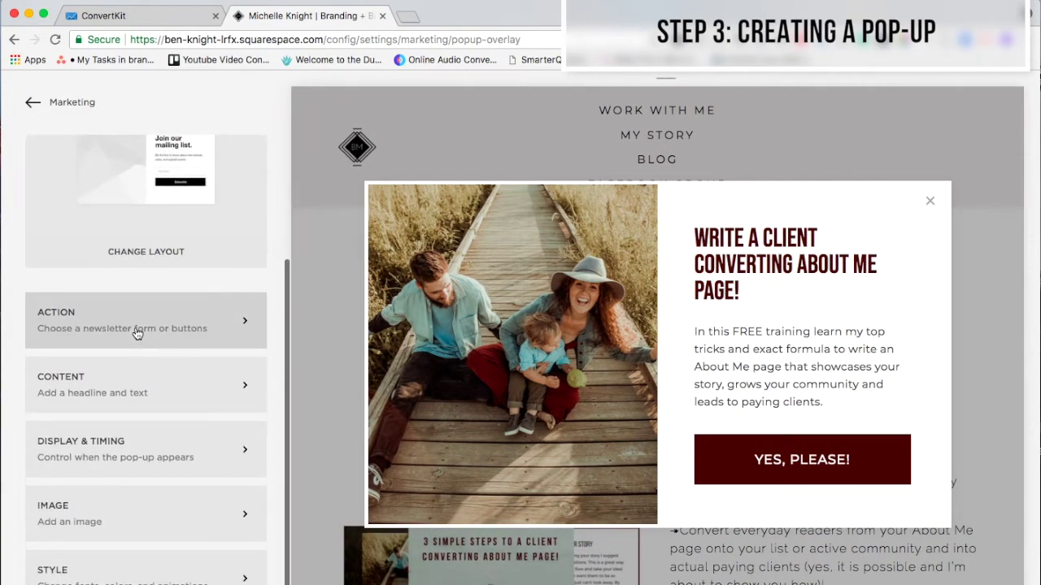
pyautogui.click(128, 390)
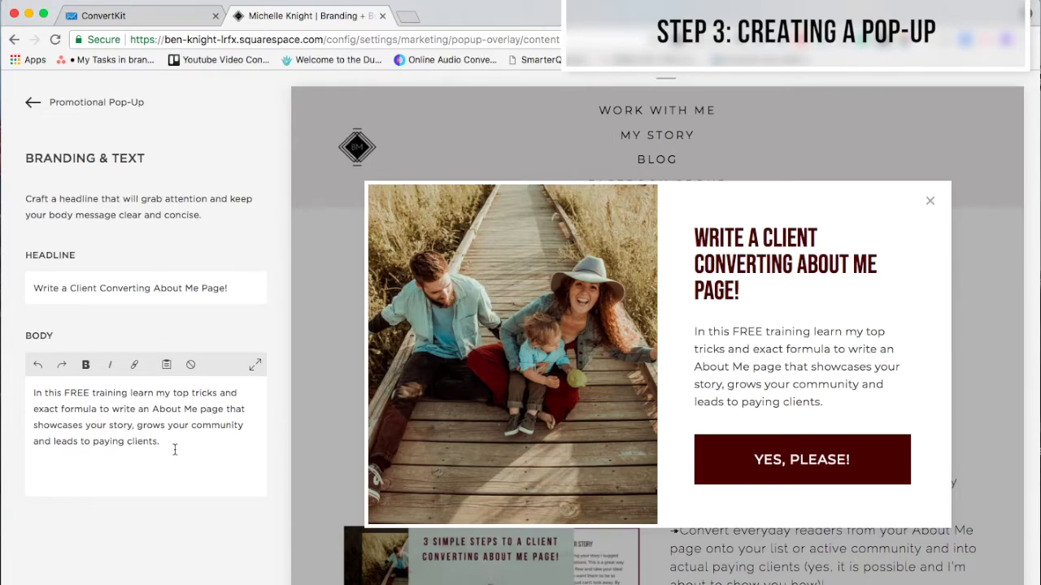
pyautogui.click(27, 103)
# - Examine the pop-up's Display & Timing settings for which pages show it, keeping "Only Certain Pages"
pyautogui.scroll(-3, 143, 504)
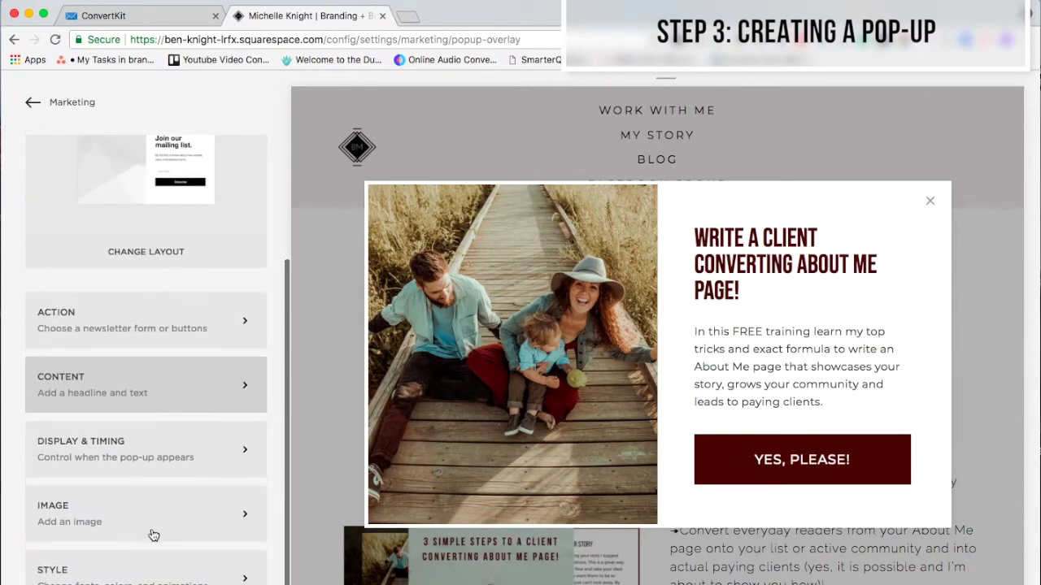
pyautogui.click(138, 465)
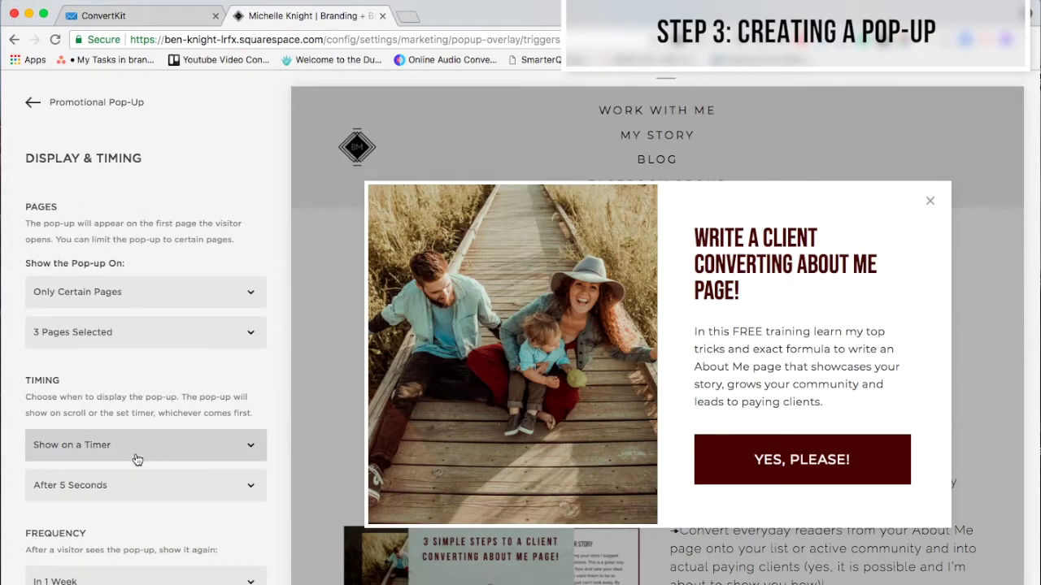
pyautogui.click(180, 347)
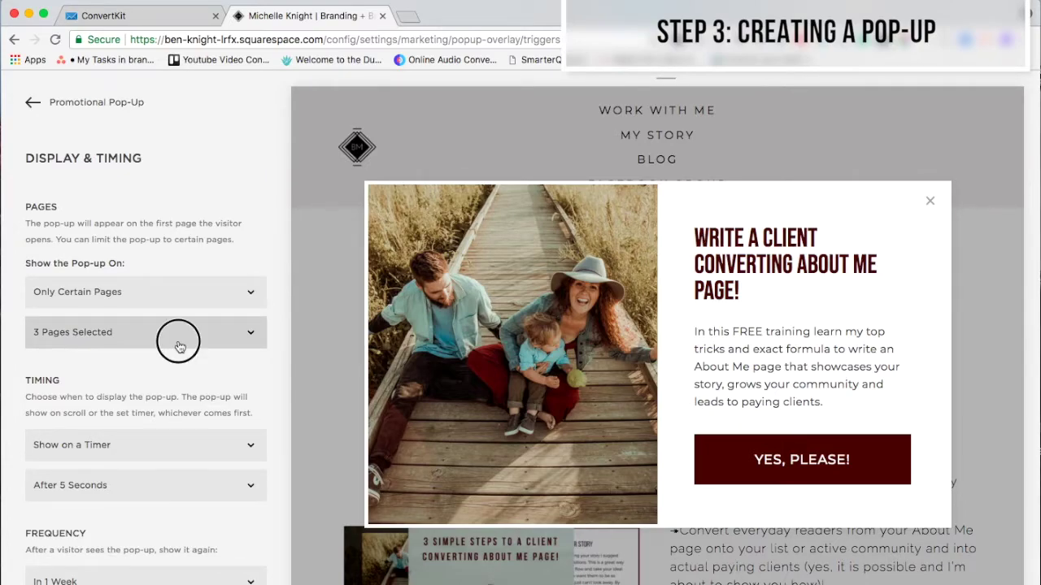
pyautogui.click(198, 199)
pyautogui.click(172, 303)
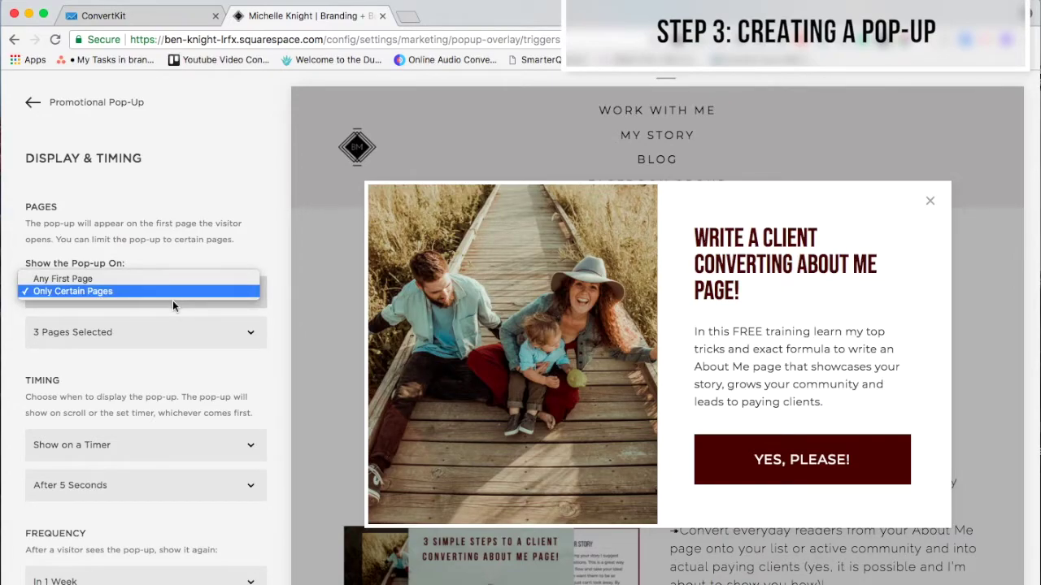
pyautogui.click(173, 300)
# - Examine the pop-up's timing options and frequency settings, keeping "Show on a Timer", and return to the Promotional Pop-Up settings
pyautogui.scroll(-1, 182, 310)
pyautogui.scroll(-3, 183, 310)
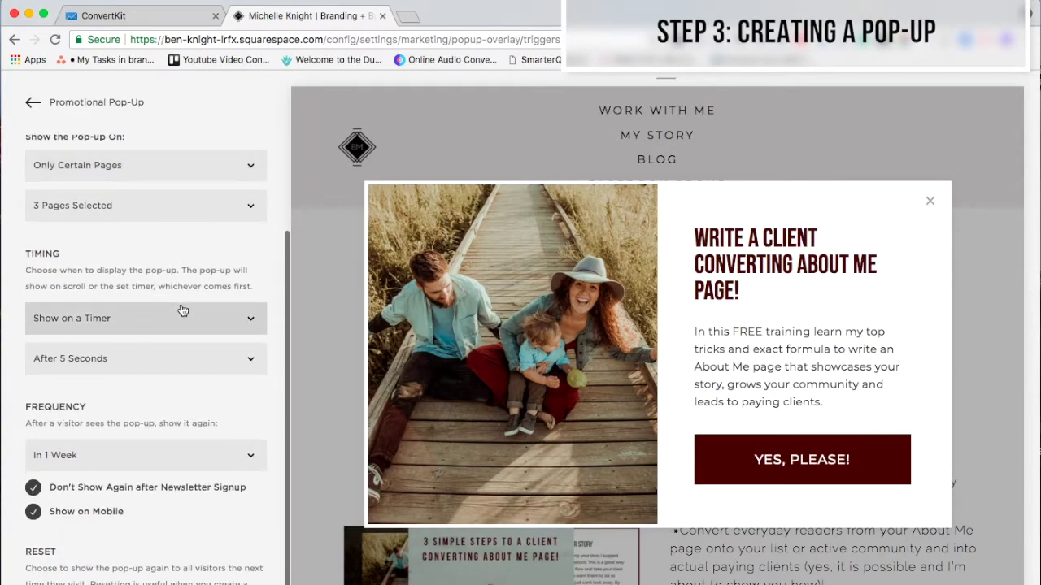
pyautogui.click(146, 333)
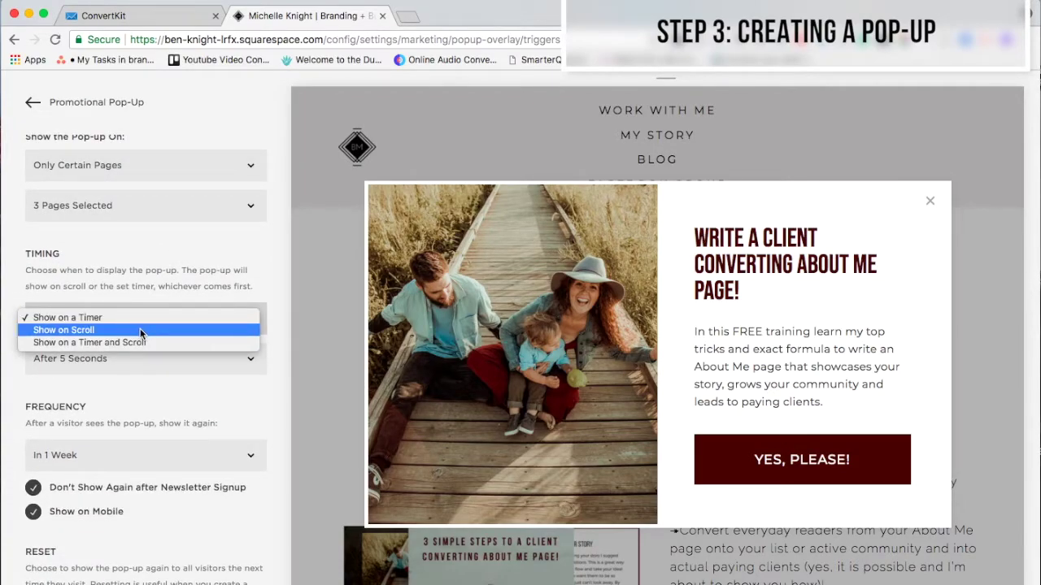
pyautogui.click(197, 263)
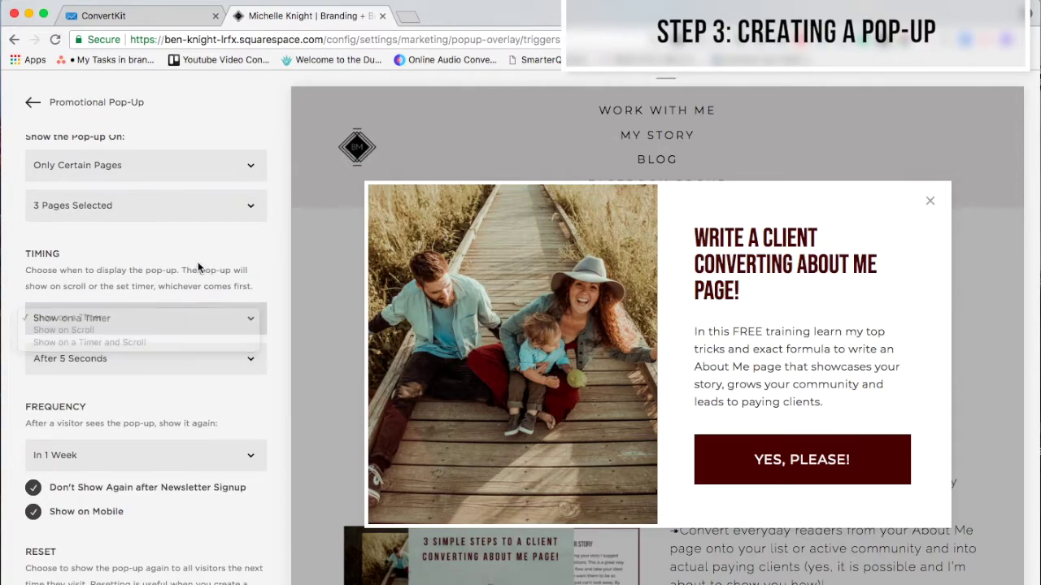
pyautogui.scroll(-1, 199, 269)
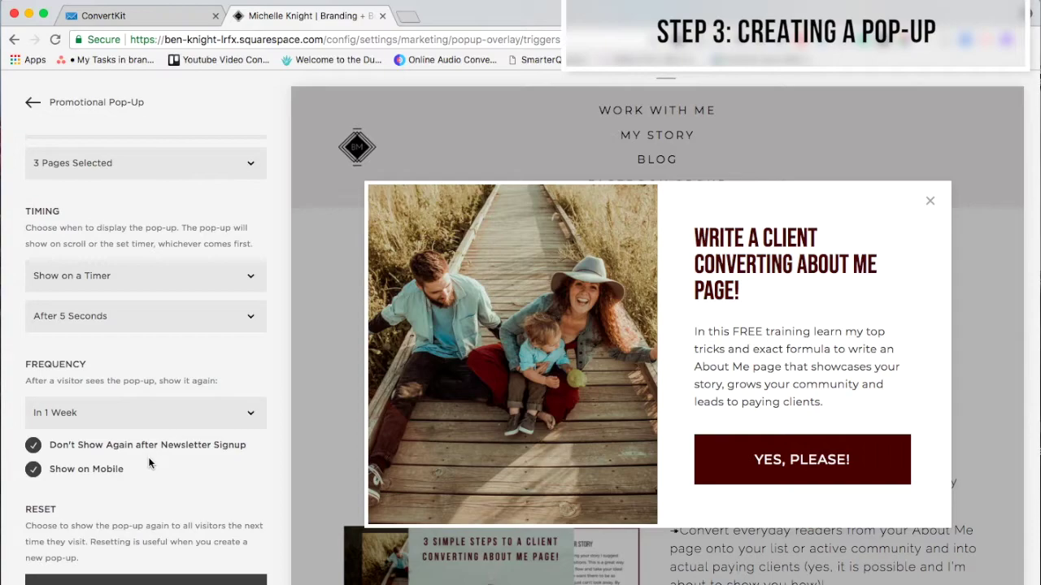
pyautogui.scroll(3, 148, 457)
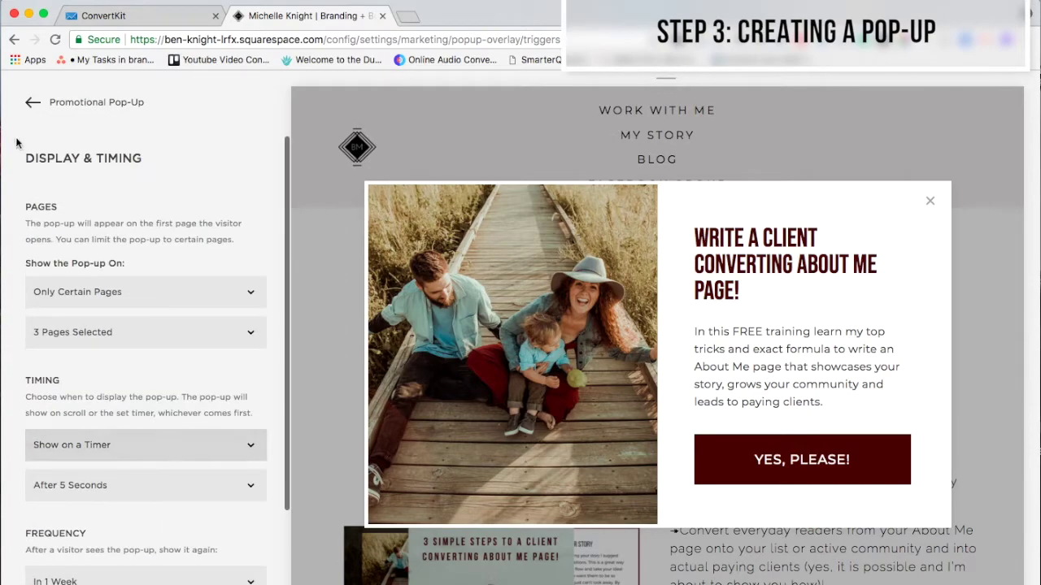
pyautogui.click(28, 102)
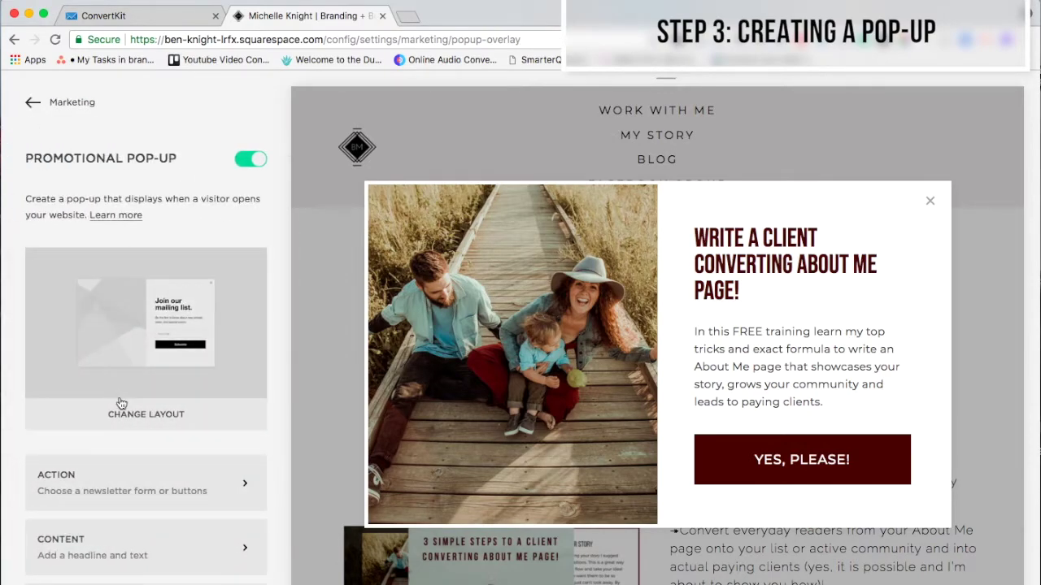
# - Review the pop-up's Image settings and its Style settings for fonts and colors, and return to the Promotional Pop-Up settings
pyautogui.scroll(-3, 120, 399)
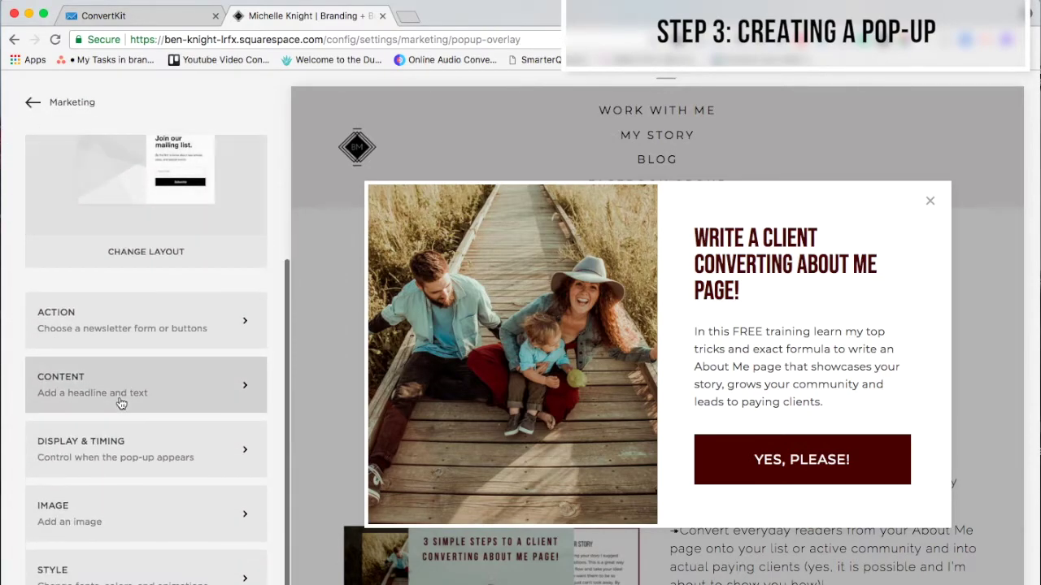
pyautogui.click(117, 513)
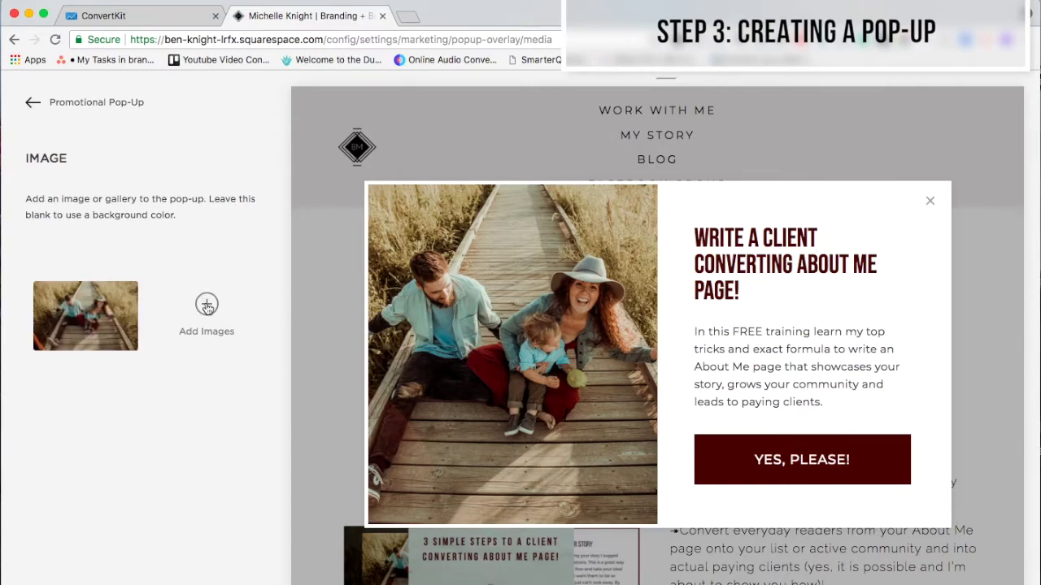
pyautogui.click(33, 102)
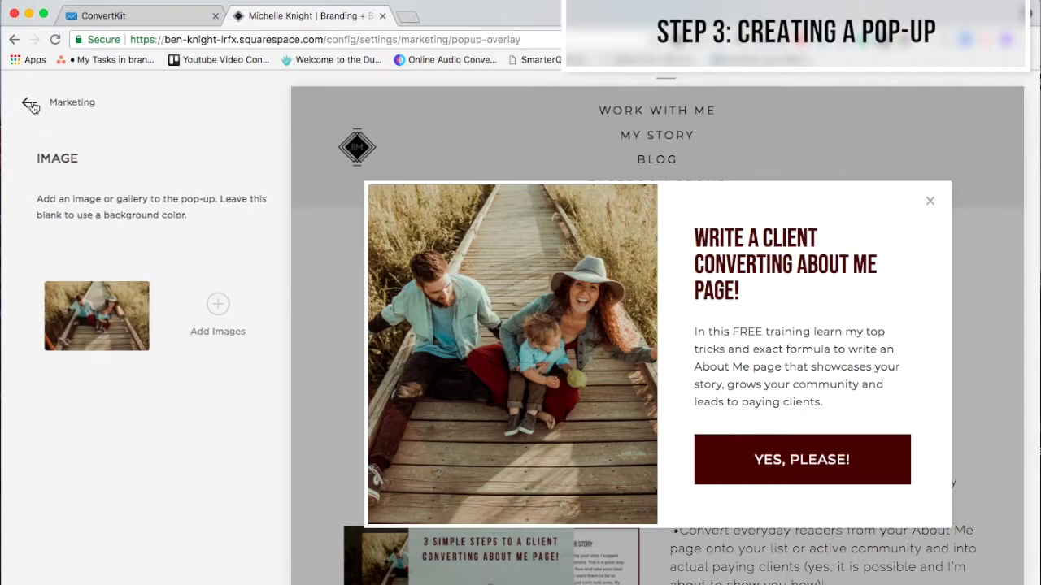
pyautogui.scroll(-4, 172, 451)
pyautogui.click(195, 579)
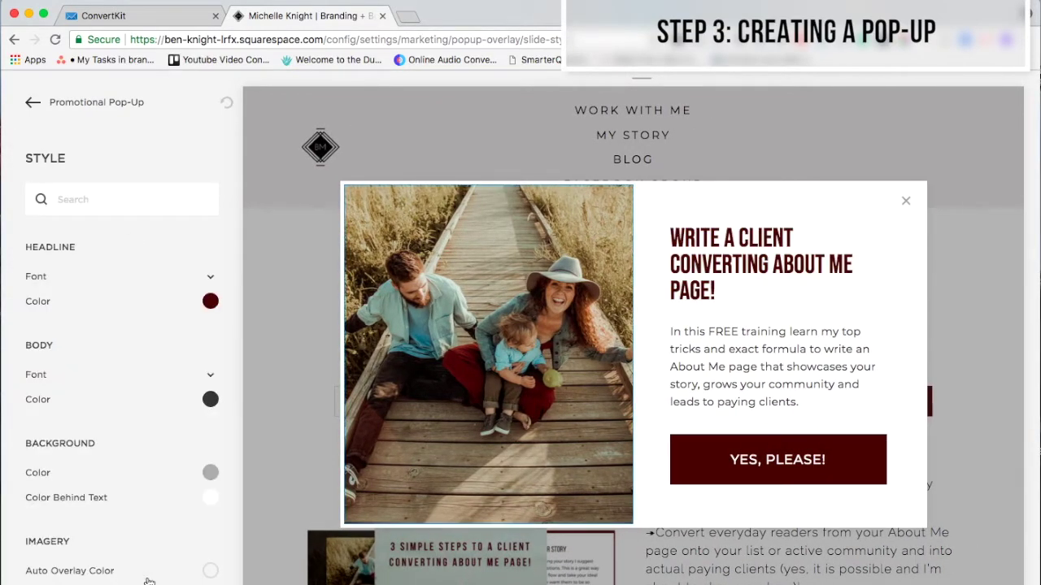
pyautogui.click(30, 105)
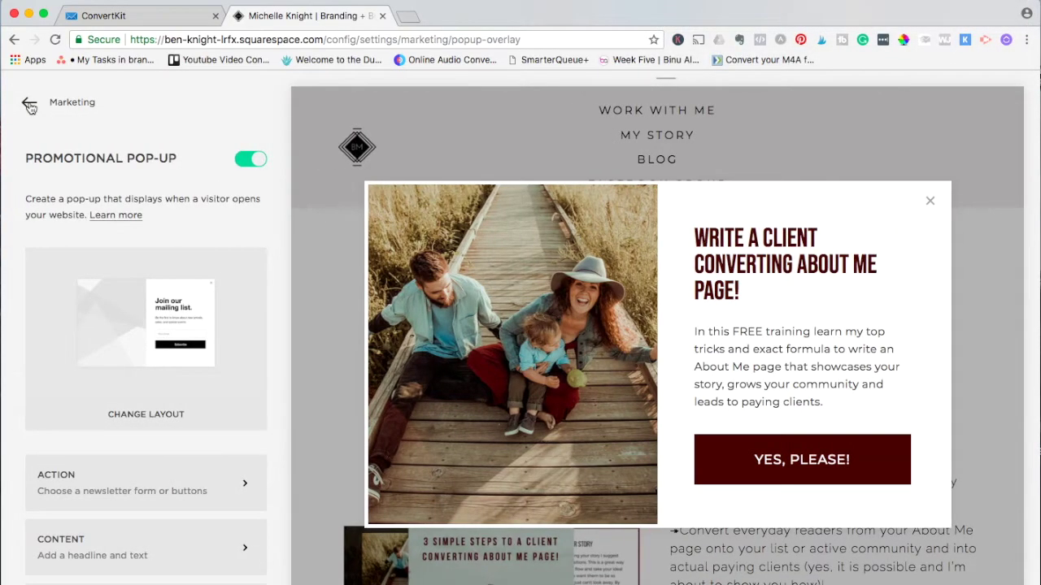